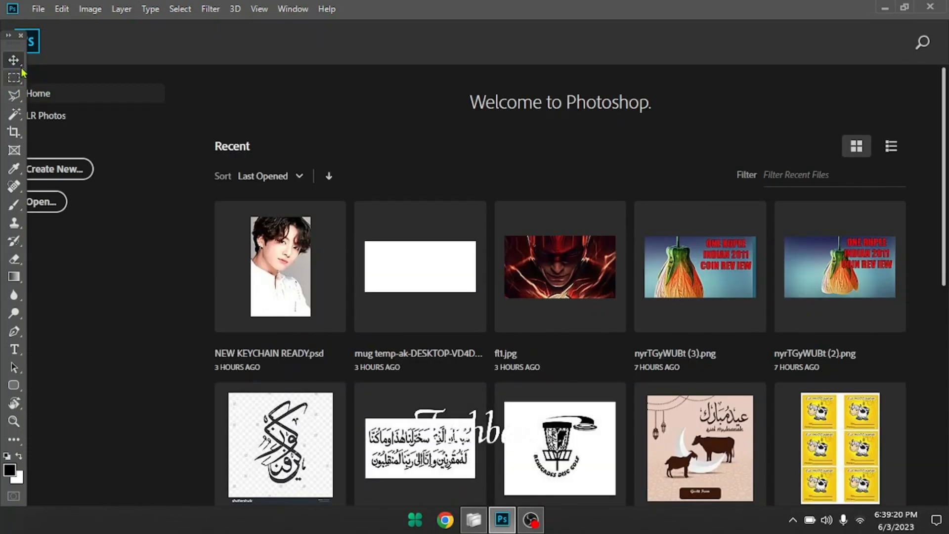
- Switch to the Lasso tool and create a new A4 document, 210 x 297 mm at 300 pixels/inch, with a white background
right_click(13, 96)
left_click(58, 97)
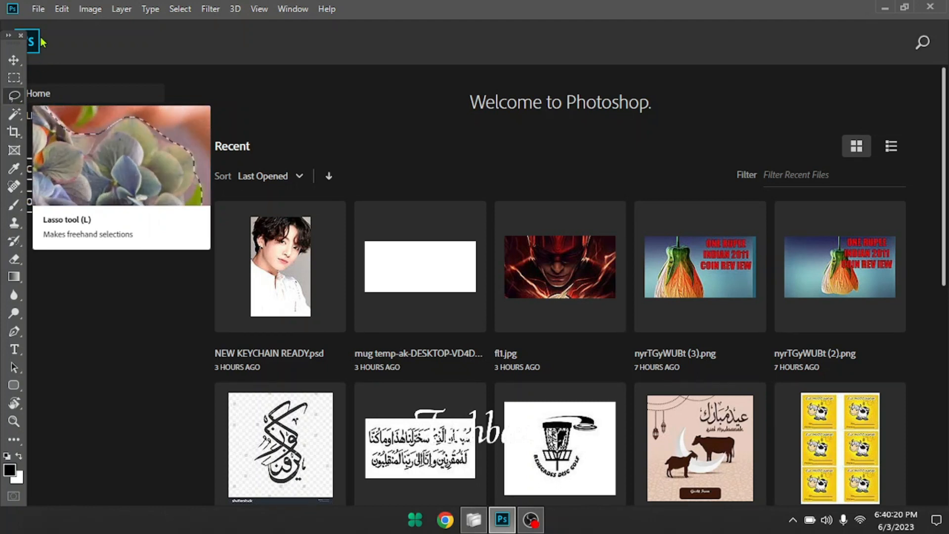
left_click(38, 8)
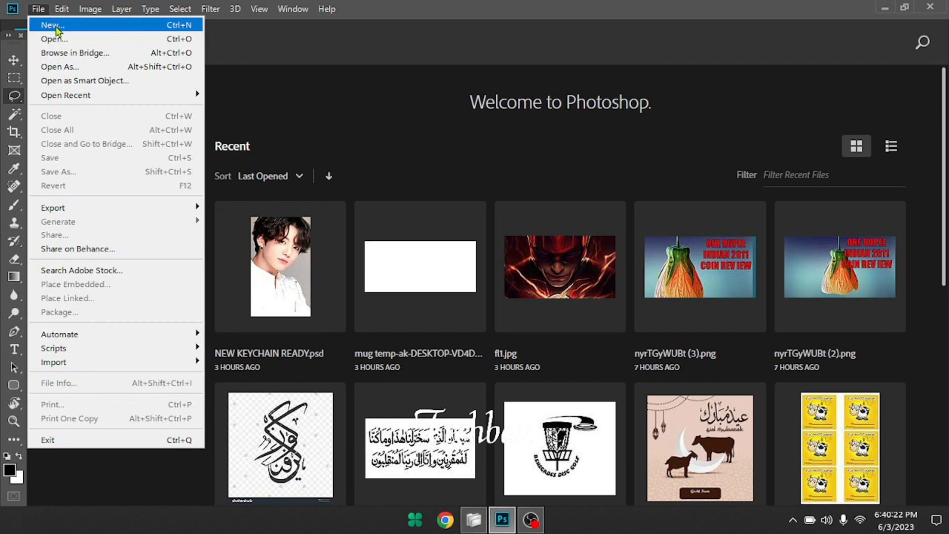
left_click(47, 23)
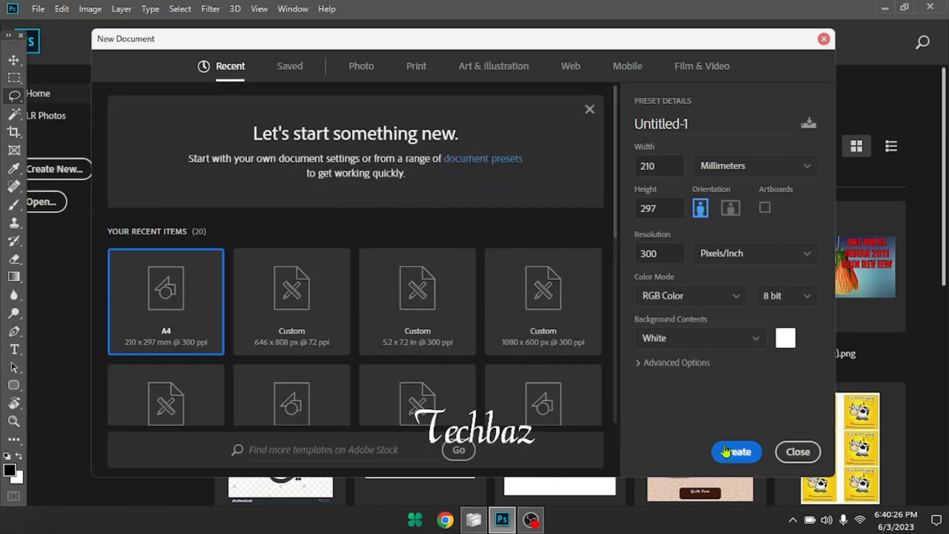
left_click(729, 451)
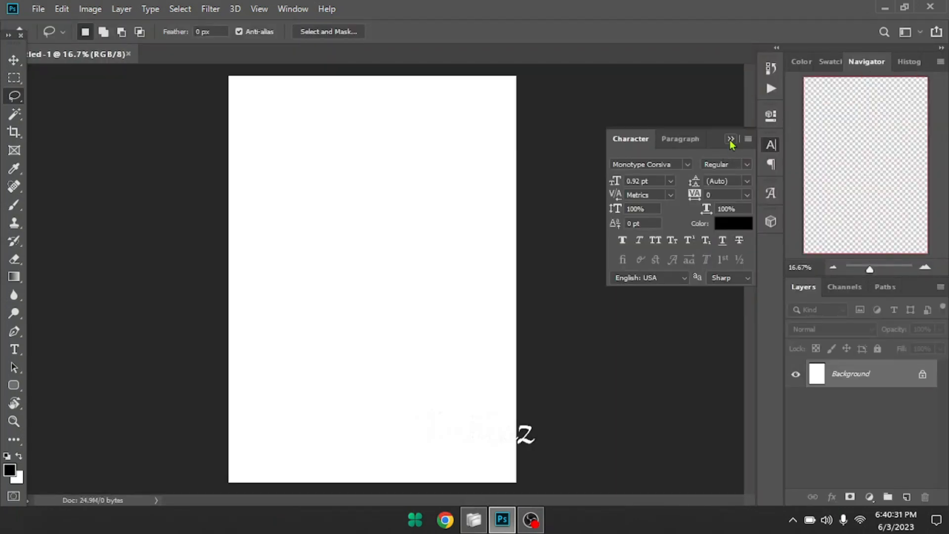
left_click(731, 140)
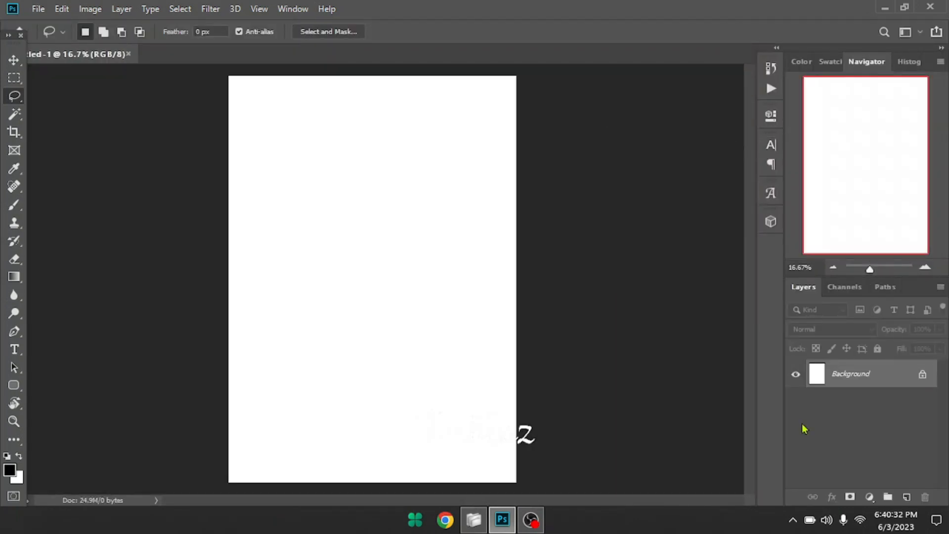
- Add a new layer above the background and fill it with black
left_click(907, 496)
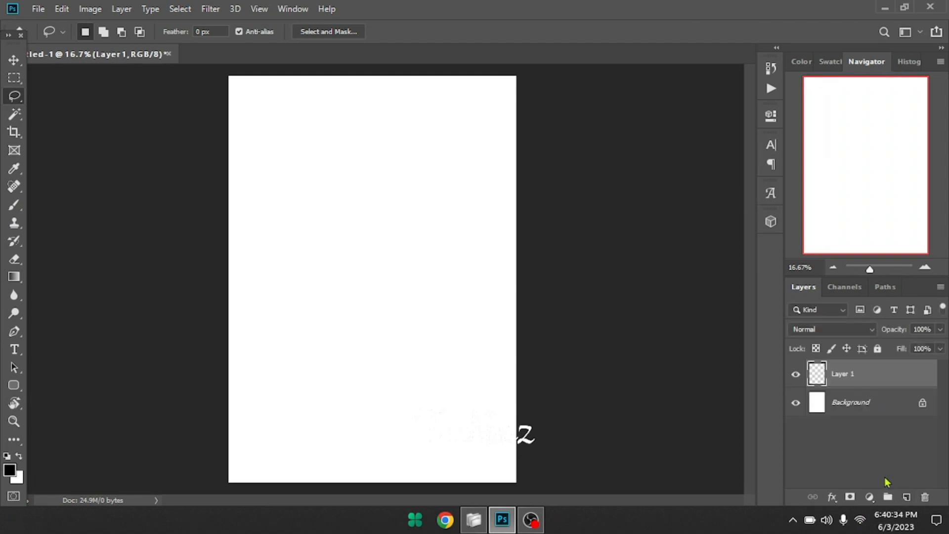
key("alt+BackSpace")
key("ctrl+z")
key("ctrl+shift+z")
- Add the text "techbaz" in Monotype Corsiva and scale it up to about 128 pt
key("t")
left_click(350, 251)
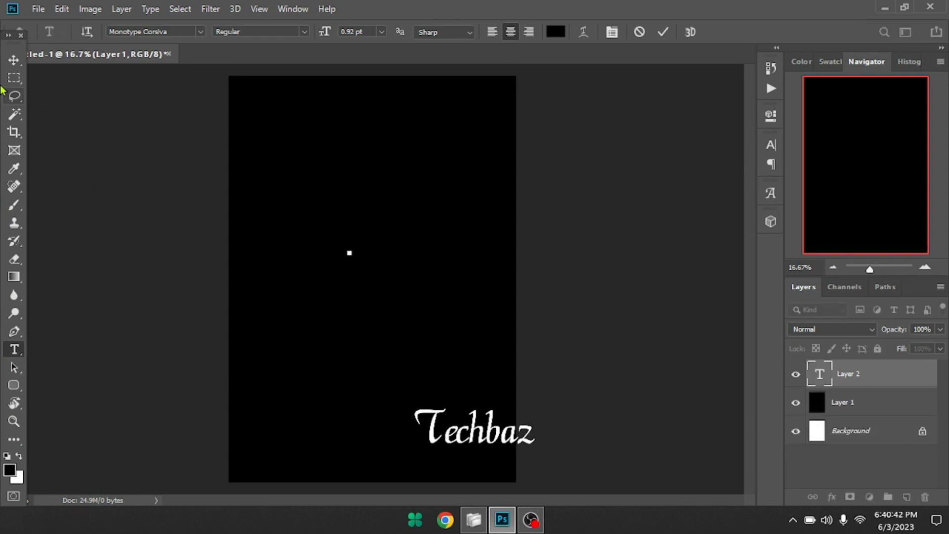
left_click(13, 60)
key("ctrl+t")
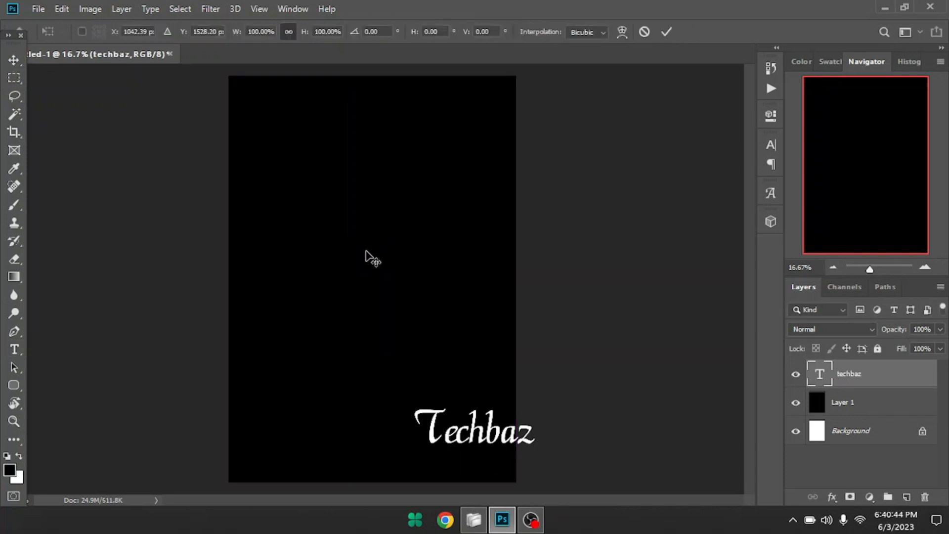
left_click_drag(351, 249, 558, 114)
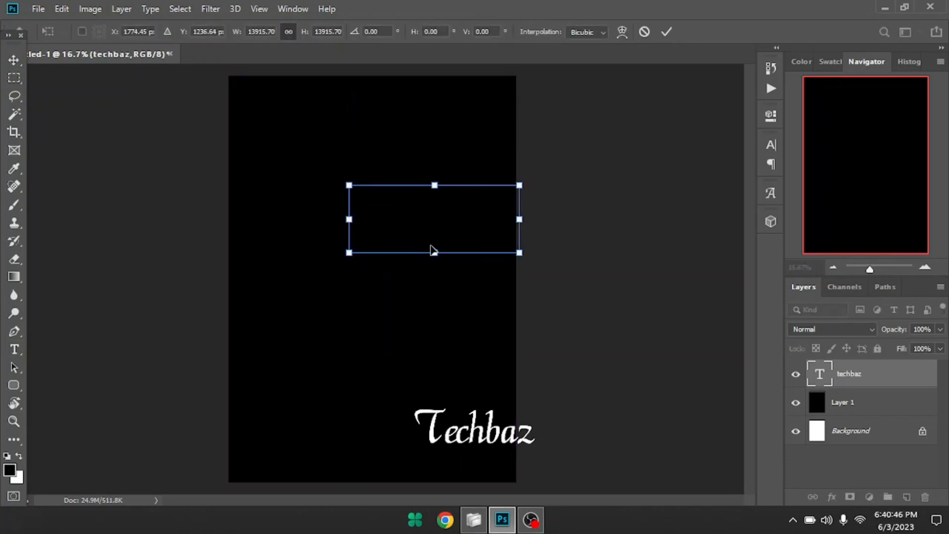
key("Return")
- Change the "techbaz" text colour to white and centre the word horizontally in the upper half of the page
key("t")
left_click(433, 233)
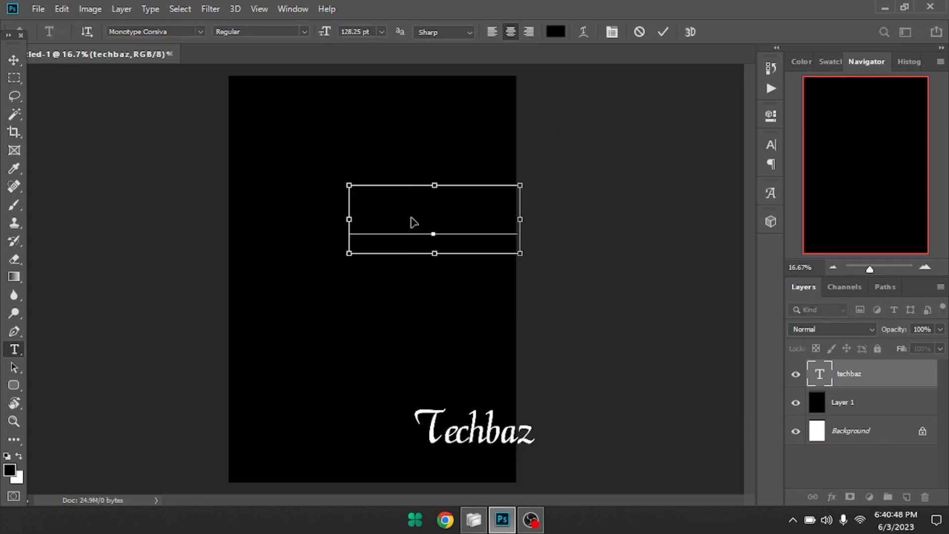
left_click(20, 457)
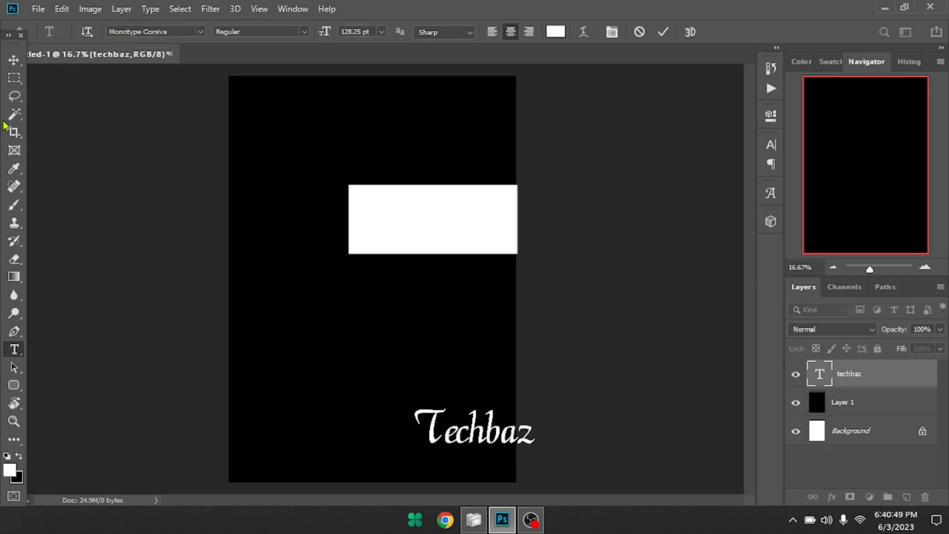
left_click(14, 59)
left_click_drag(423, 225, 344, 262)
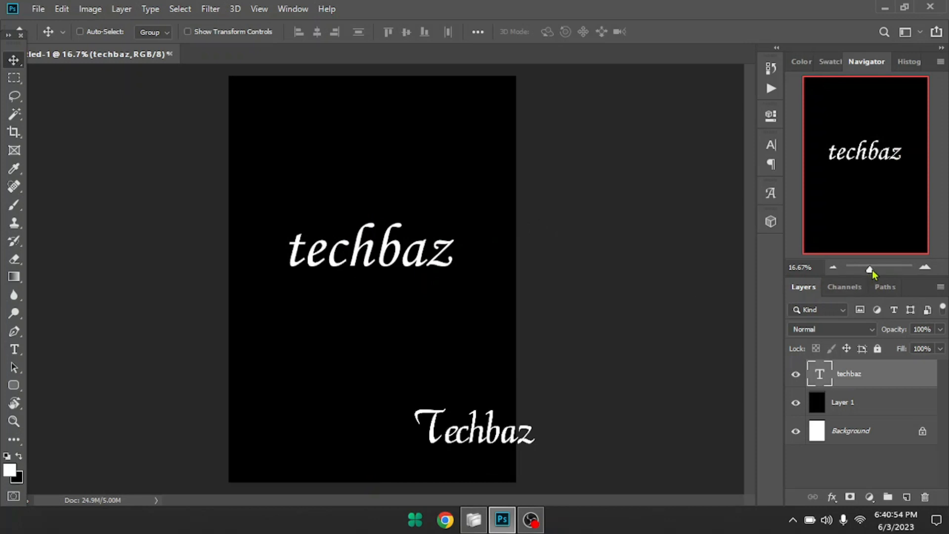
- Draw an irregular freehand selection with the Lasso tool just above the letters "ech"
left_click_drag(870, 269, 874, 269)
scroll(365, 275, "left", 2)
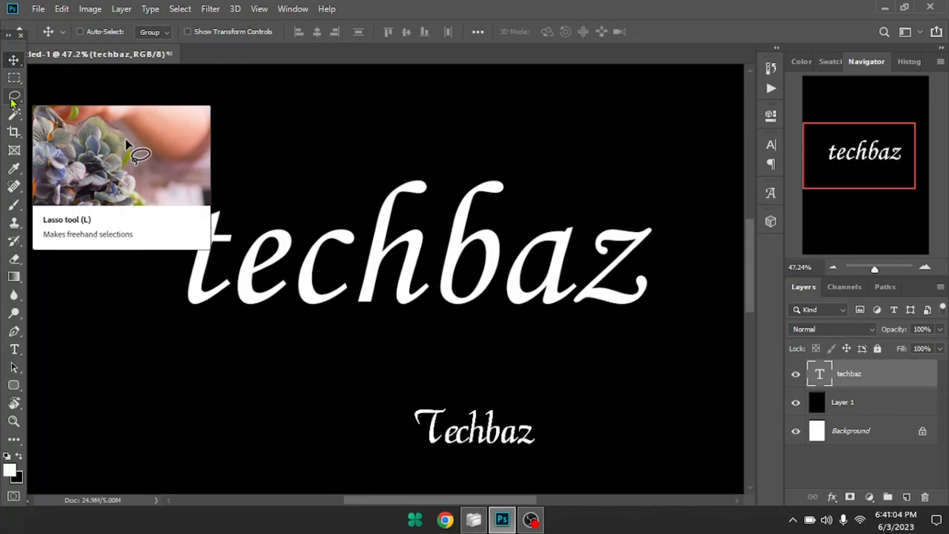
mouse_move(13, 99)
left_mouse_down()
mouse_move(212, 122)
mouse_move(133, 99)
mouse_move(127, 127)
left_mouse_up()
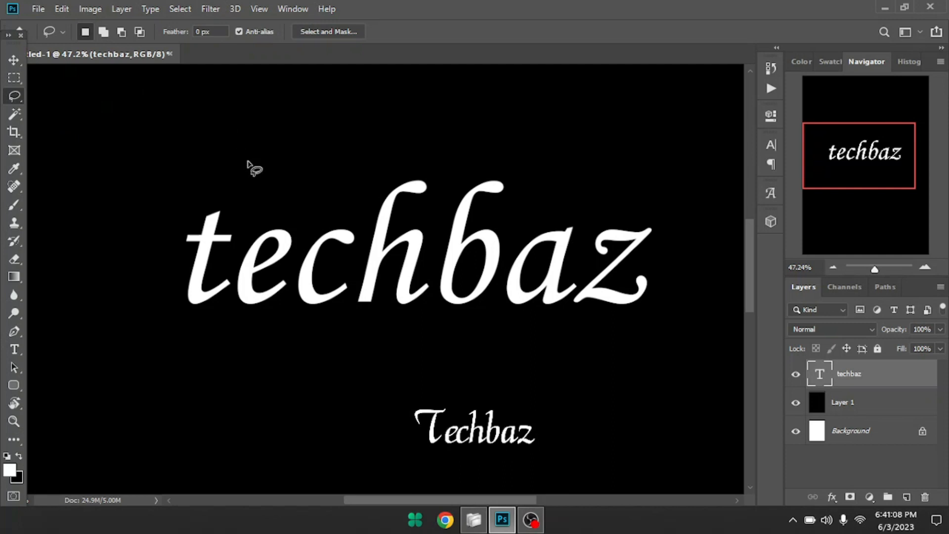
mouse_move(285, 152)
left_mouse_down()
mouse_move(369, 138)
mouse_move(385, 169)
mouse_move(334, 177)
mouse_move(291, 200)
mouse_move(259, 179)
mouse_move(274, 161)
left_mouse_up()
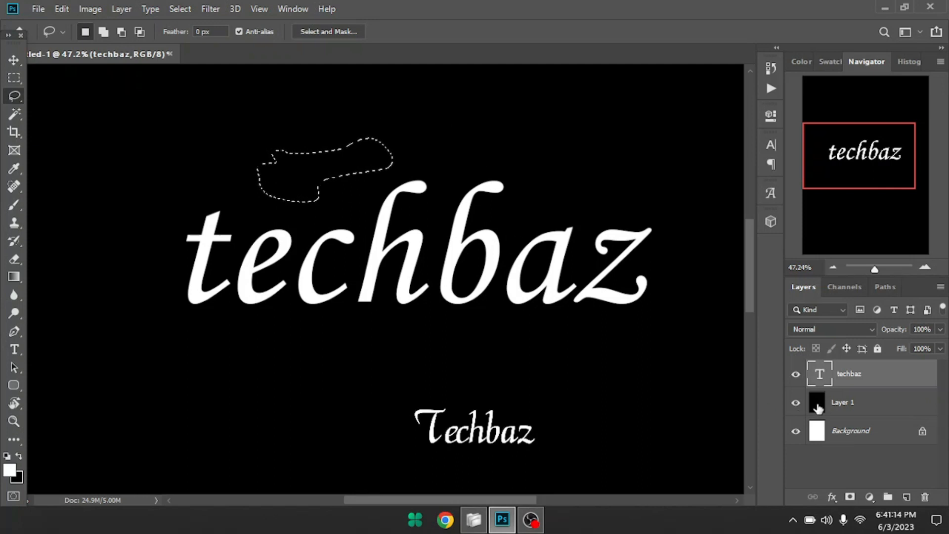
- Try to move the selected area of Layer 1 sideways, and clear the selection
left_click(853, 406)
key("v")
mouse_move(267, 164)
left_mouse_down()
mouse_move(349, 133)
mouse_move(341, 174)
mouse_move(96, 137)
mouse_move(186, 117)
mouse_move(159, 137)
mouse_move(300, 151)
mouse_move(271, 122)
mouse_move(243, 147)
mouse_move(357, 157)
mouse_move(329, 163)
left_mouse_up()
key("ctrl")
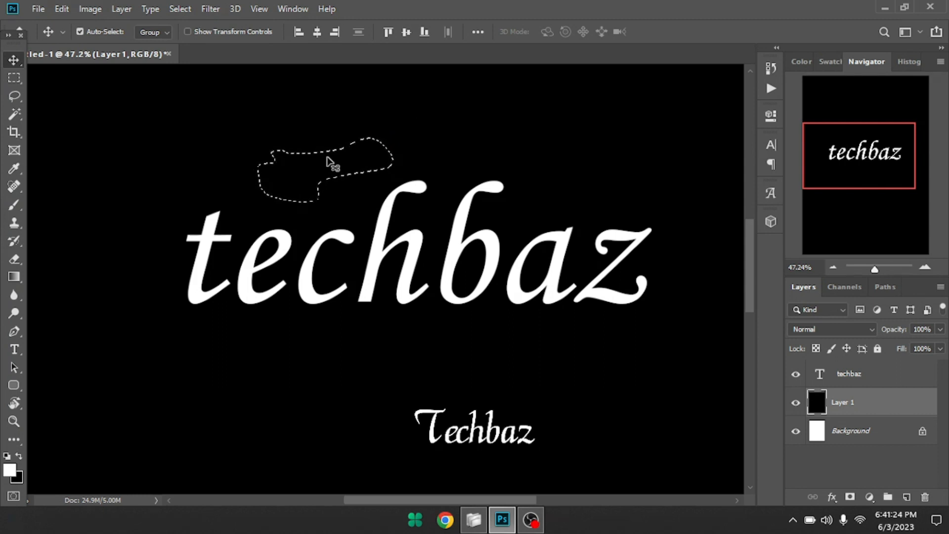
key("ctrl+d")
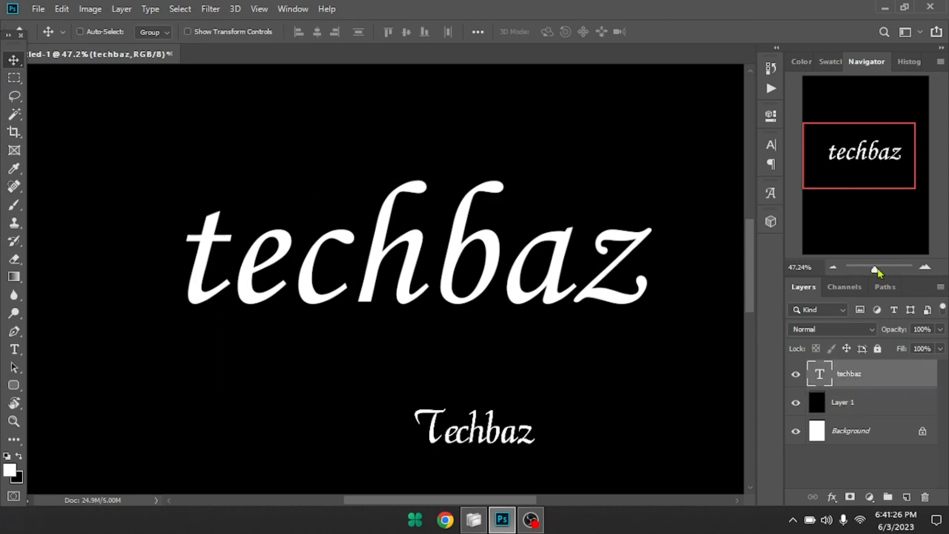
- Trace the enclosed inner space of the letter "e" with the freehand Lasso tool
left_click_drag(874, 269, 877, 270)
left_click_drag(297, 288, 447, 255)
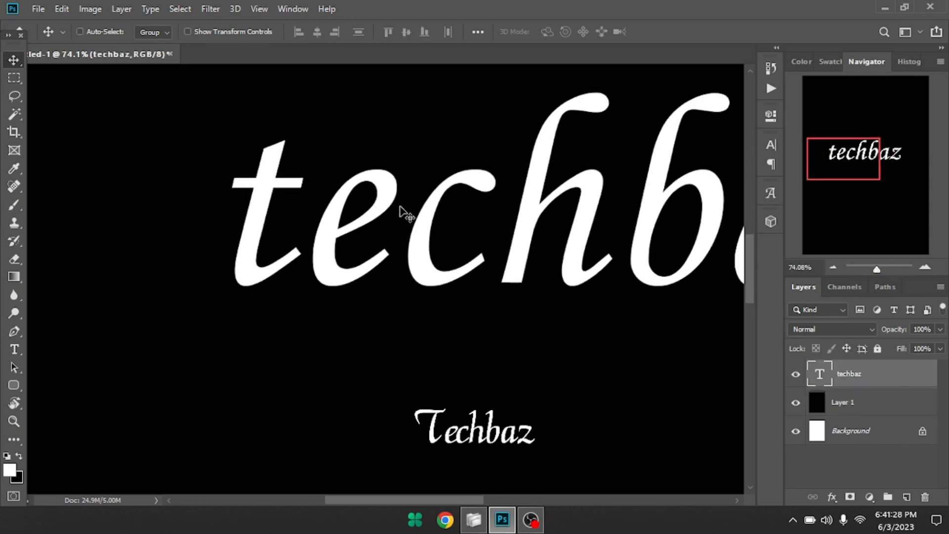
left_click(18, 121)
left_click(14, 96)
left_click_drag(881, 269, 885, 269)
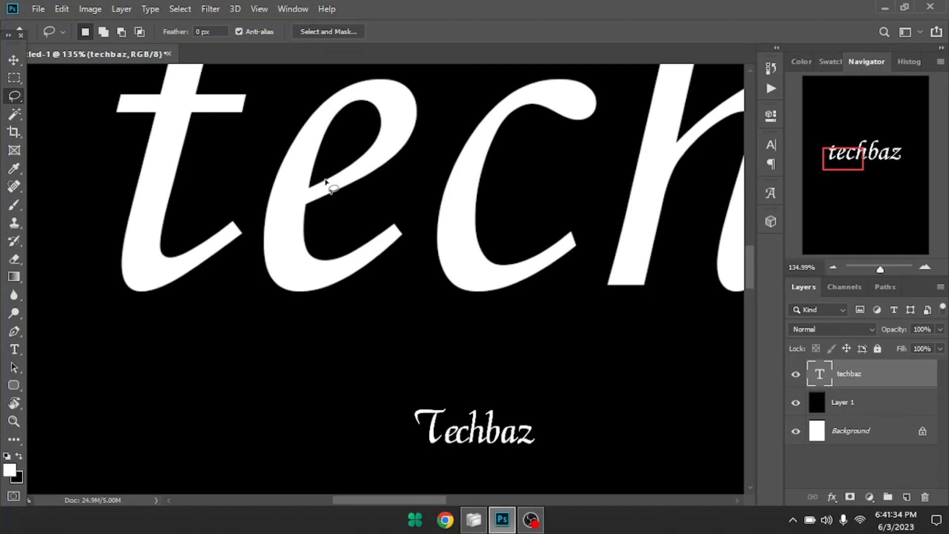
mouse_move(325, 180)
left_mouse_down()
mouse_move(379, 141)
mouse_move(375, 106)
mouse_move(359, 99)
mouse_move(329, 120)
mouse_move(310, 184)
mouse_move(322, 186)
left_mouse_up()
left_click_drag(875, 270, 882, 271)
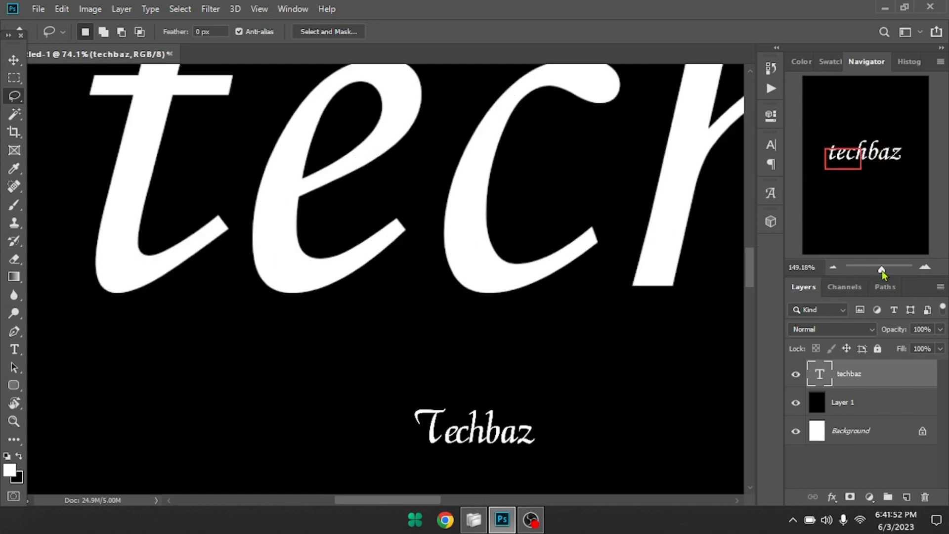
- Copy the selected area inside the "e" from Layer 1 to a new layer, and undo the copy
left_click(871, 410)
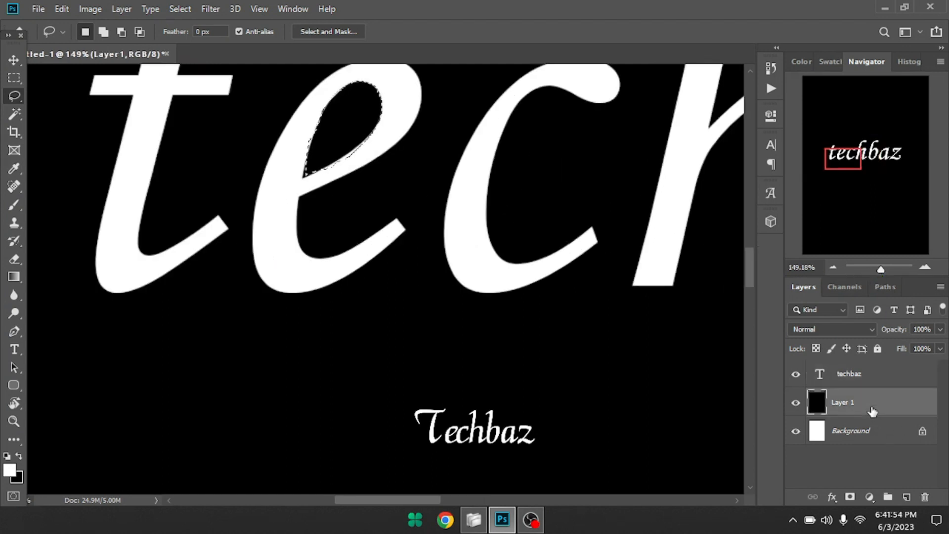
key("ctrl+j")
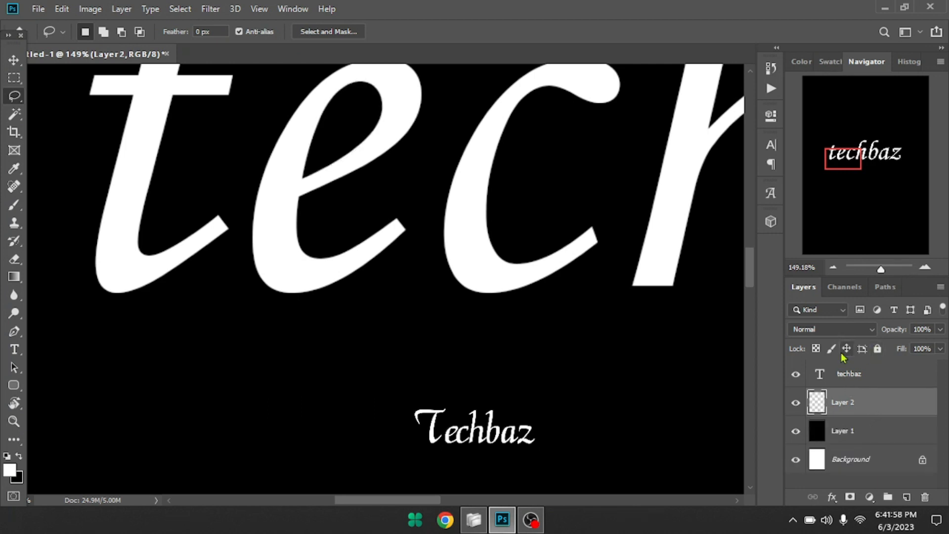
key("ctrl+z")
- Try moving the selected piece of Layer 1 out of the letter "e", and undo the move
key("v")
left_click_drag(332, 131, 277, 122)
key("ctrl+z")
left_click(855, 413)
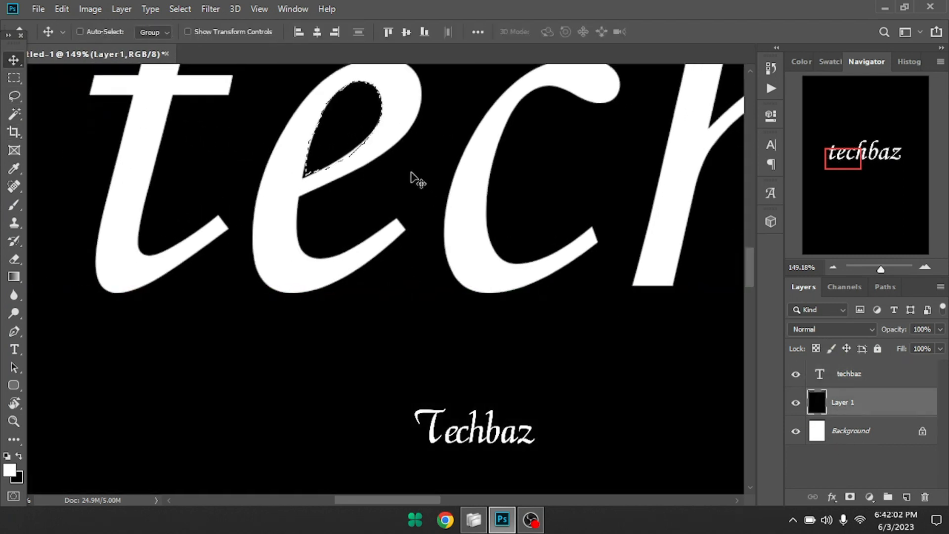
mouse_move(352, 140)
left_mouse_down()
mouse_move(367, 133)
mouse_move(331, 114)
mouse_move(298, 148)
mouse_move(391, 154)
mouse_move(347, 118)
mouse_move(329, 148)
mouse_move(364, 126)
mouse_move(326, 143)
mouse_move(342, 143)
left_mouse_up()
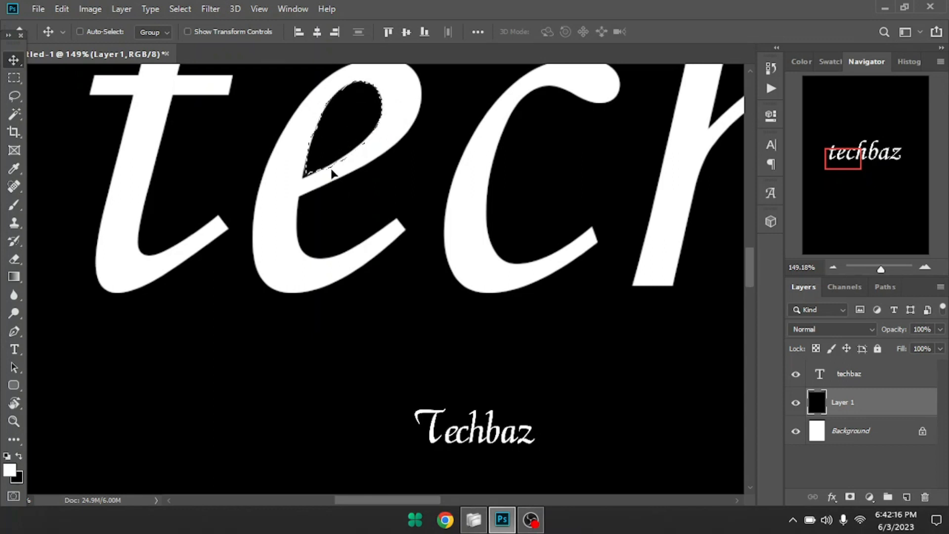
- Look through the lasso tool variants and switch to the Polygonal Lasso Tool
left_click(14, 102)
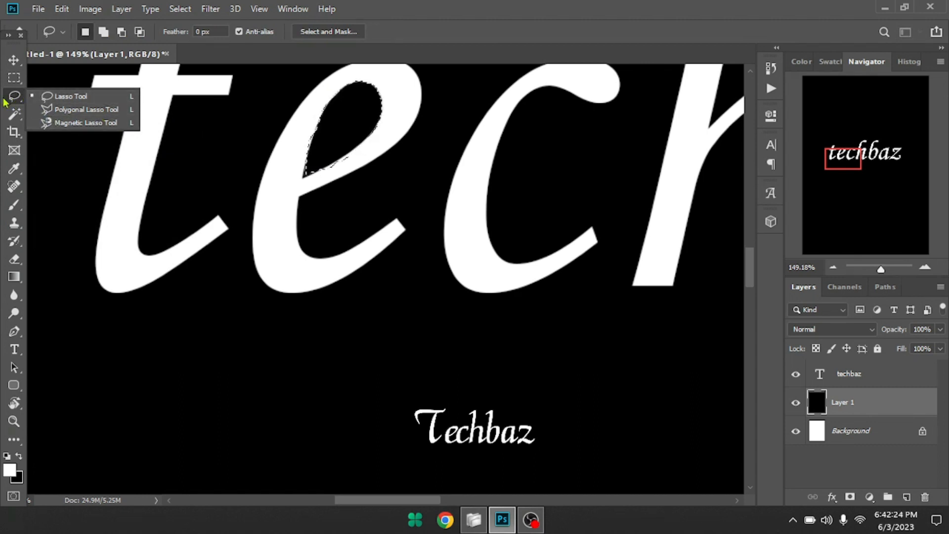
left_click(56, 96)
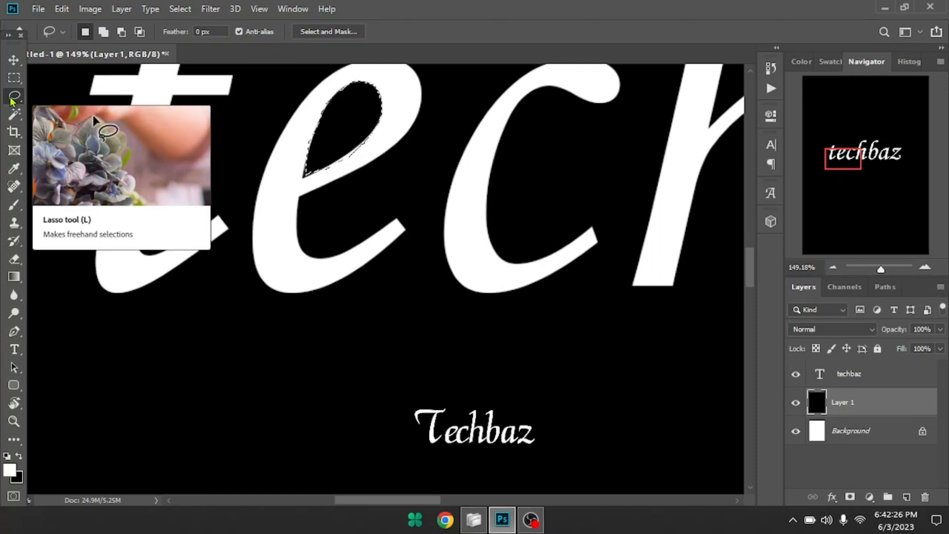
right_click(9, 100)
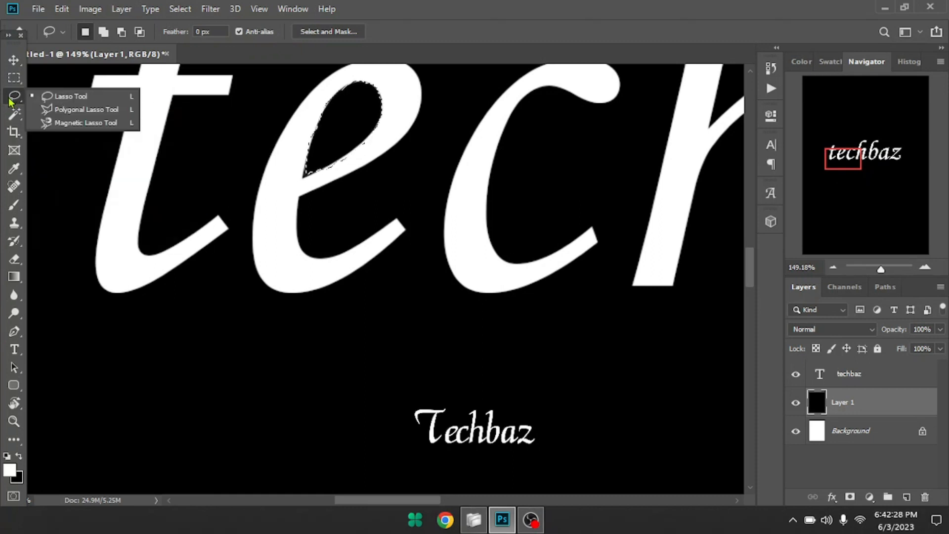
left_click(12, 102)
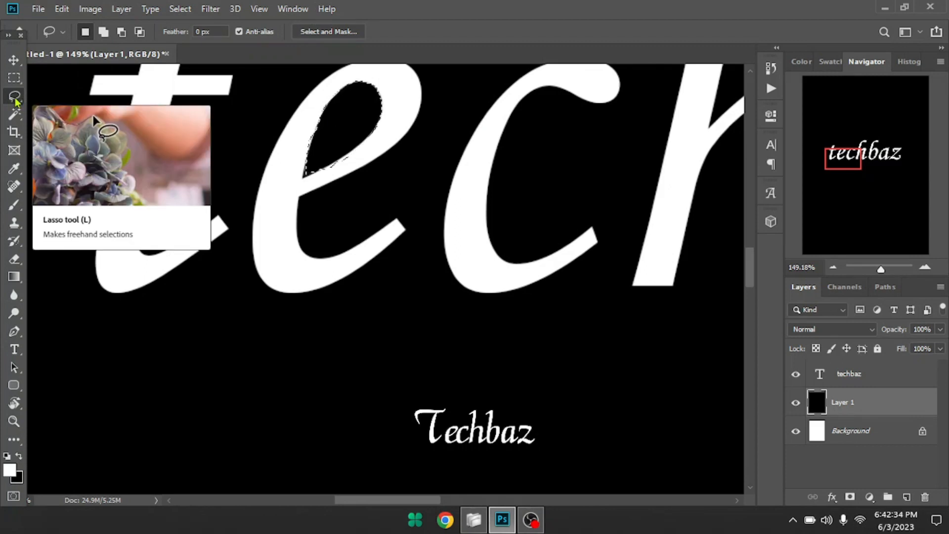
left_click(21, 105)
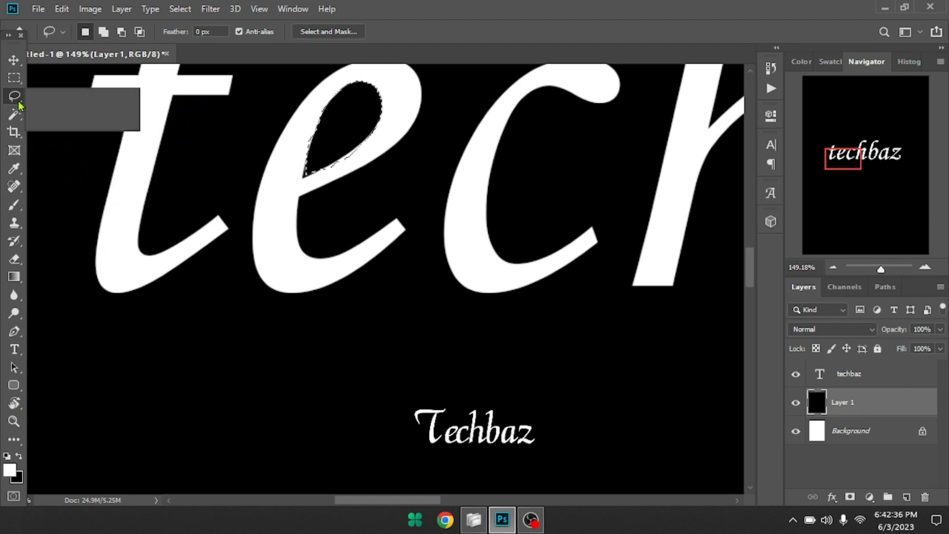
right_click(18, 100)
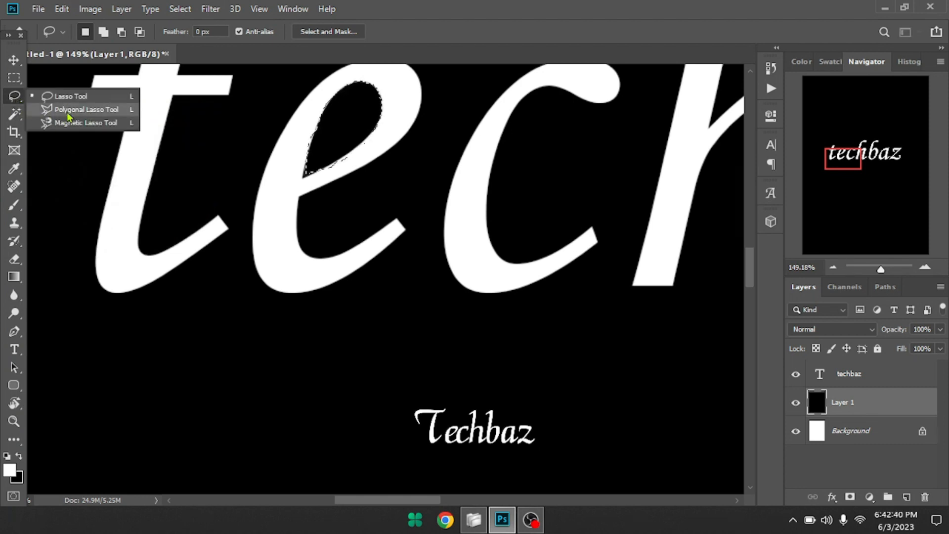
left_click(95, 116)
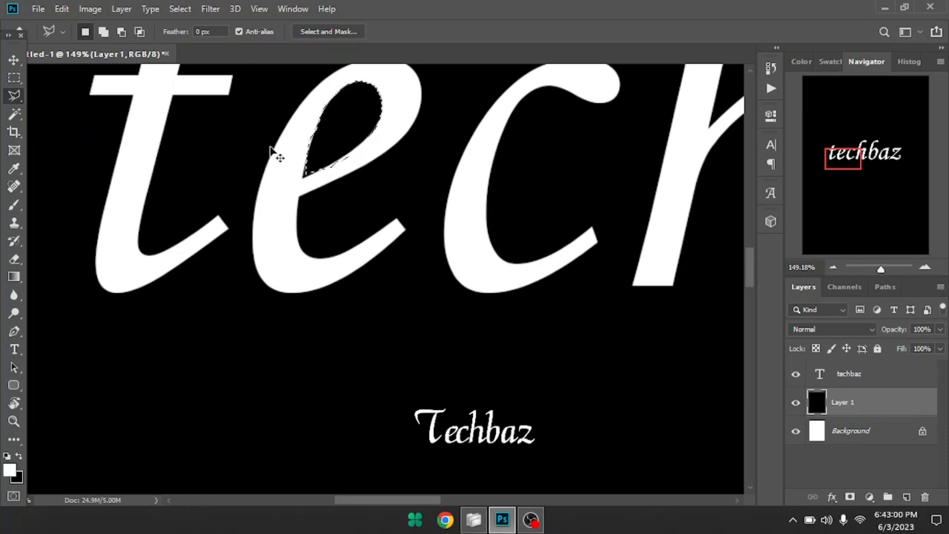
- Draw a closed four-sided selection with the Polygonal Lasso Tool in the black area above the letter "e"
left_click_drag(342, 164, 389, 247)
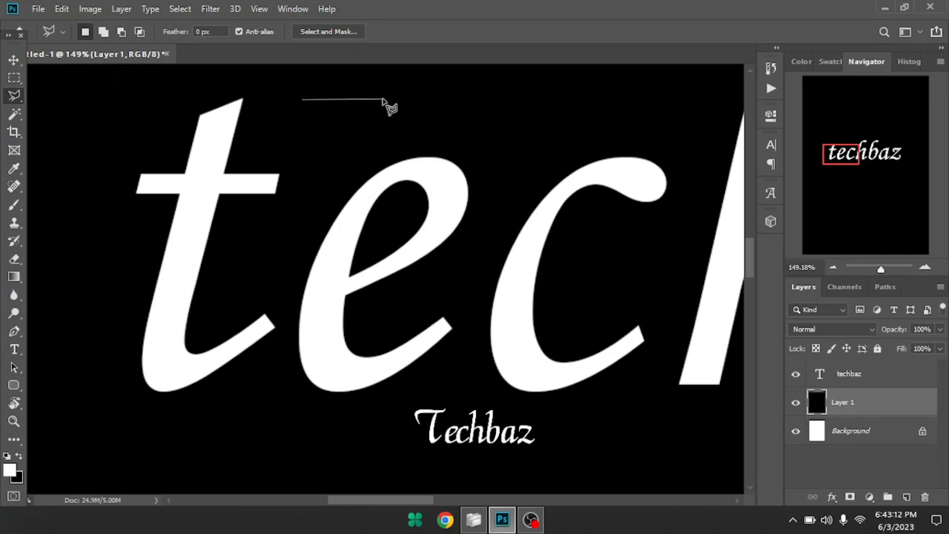
left_click(450, 98)
left_click(451, 139)
left_click(347, 143)
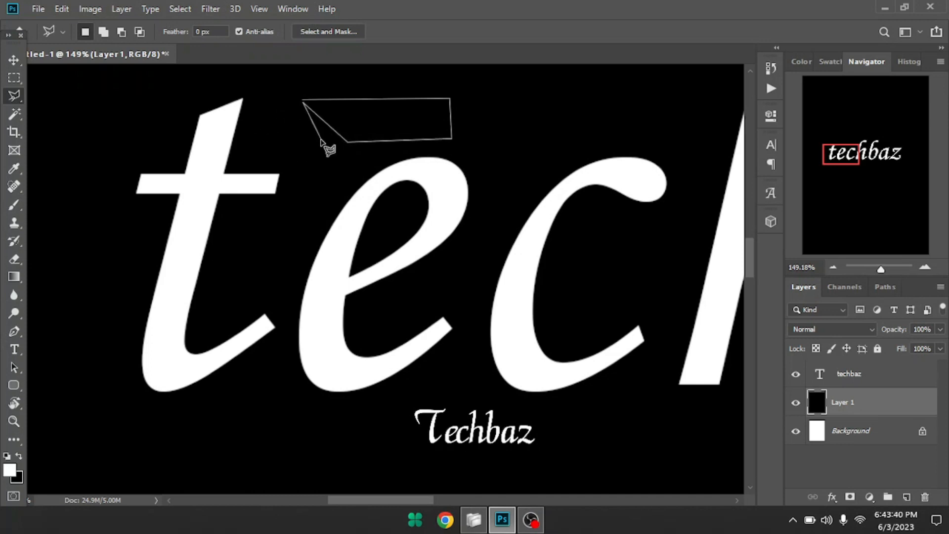
left_click(303, 99)
left_click(302, 98)
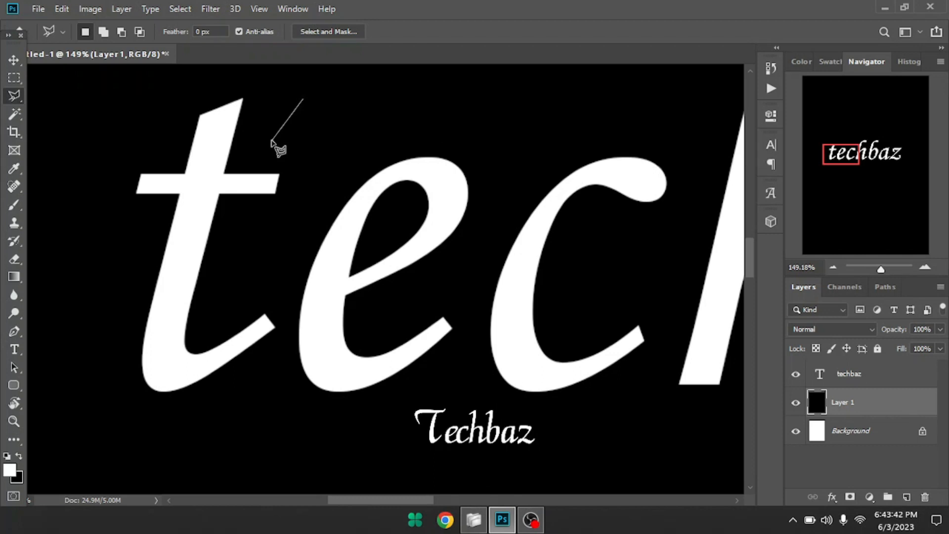
key("Escape")
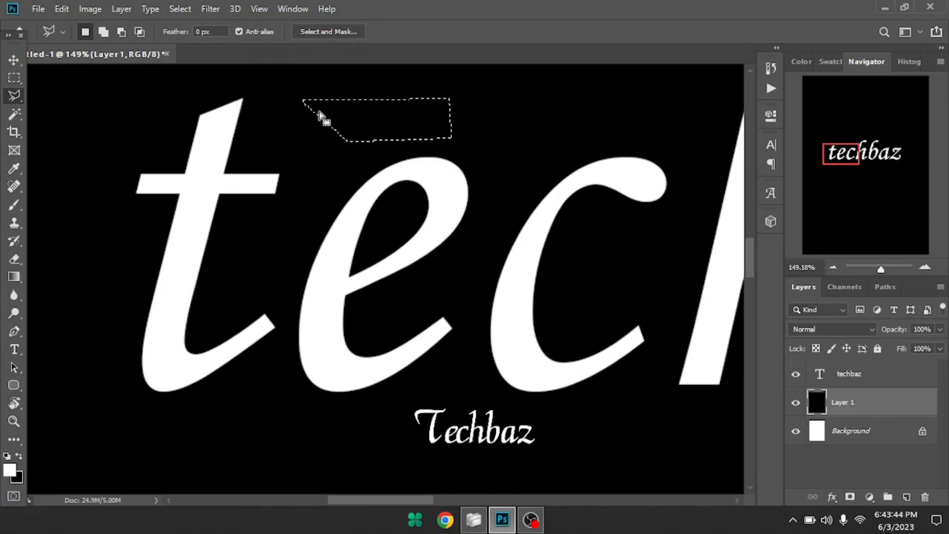
- Draw a closed four-sided selection with the Polygonal Lasso Tool in the black area above the letter "c"
scroll(366, 144, "up", 3)
scroll(366, 143, "right", 1)
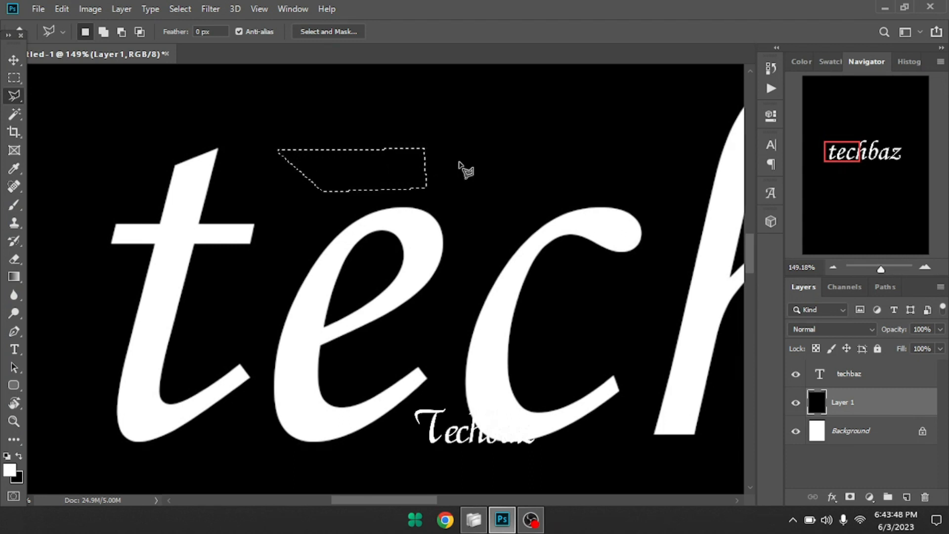
left_click(545, 84)
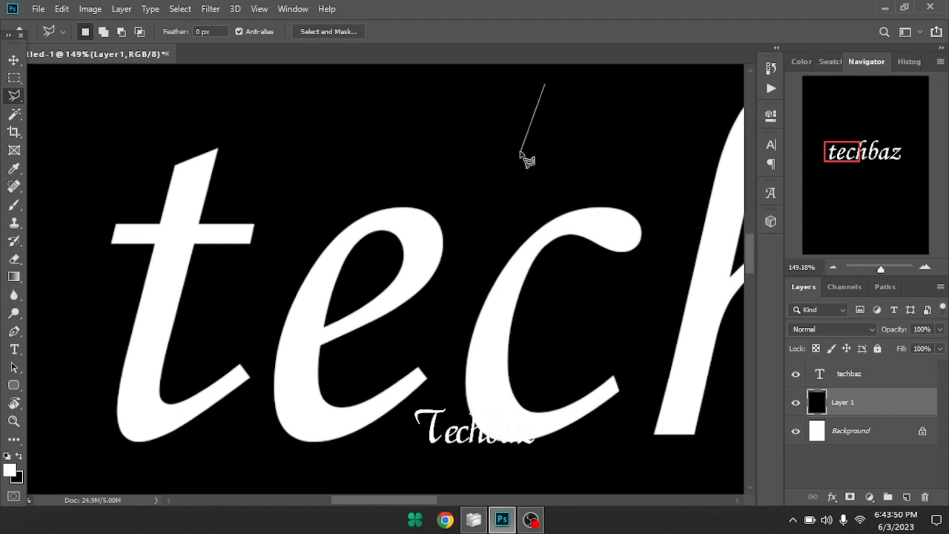
left_click(478, 113)
left_click(519, 148)
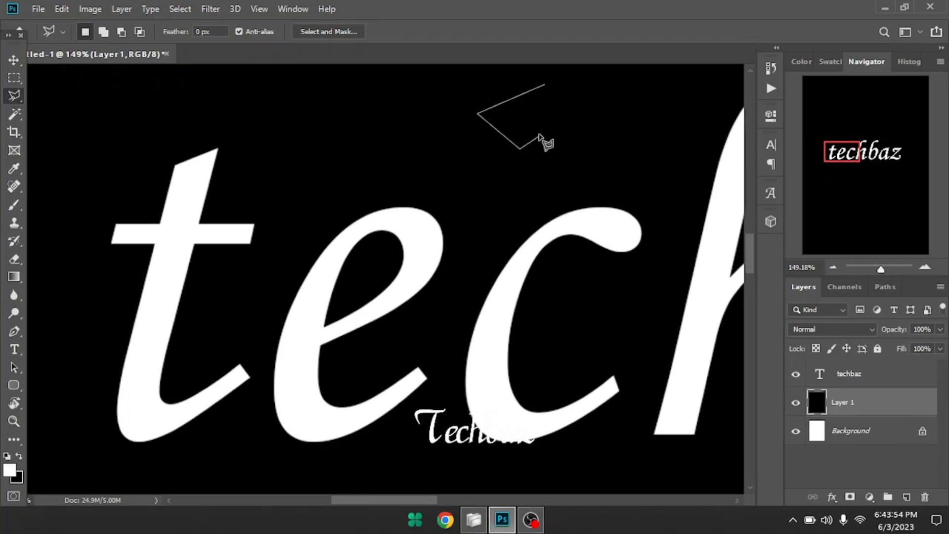
left_click(575, 123)
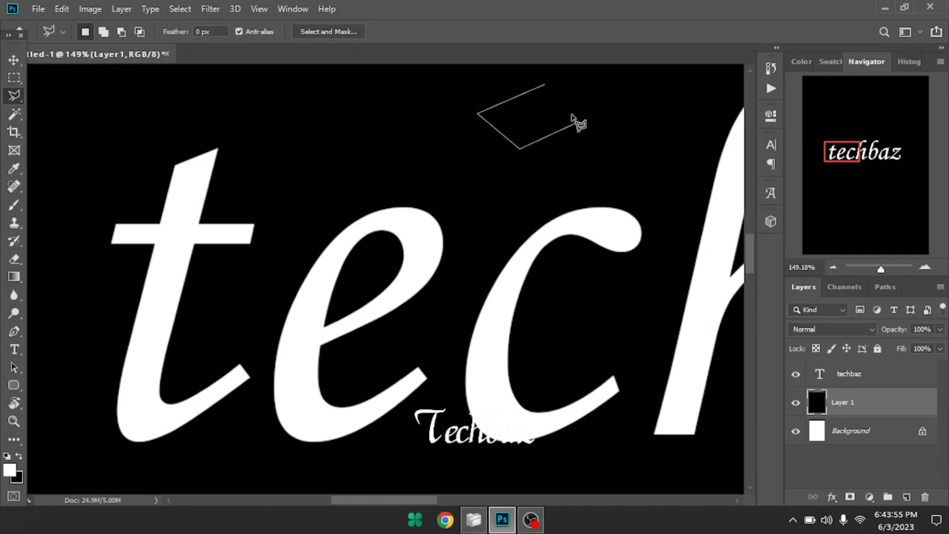
left_click(545, 86)
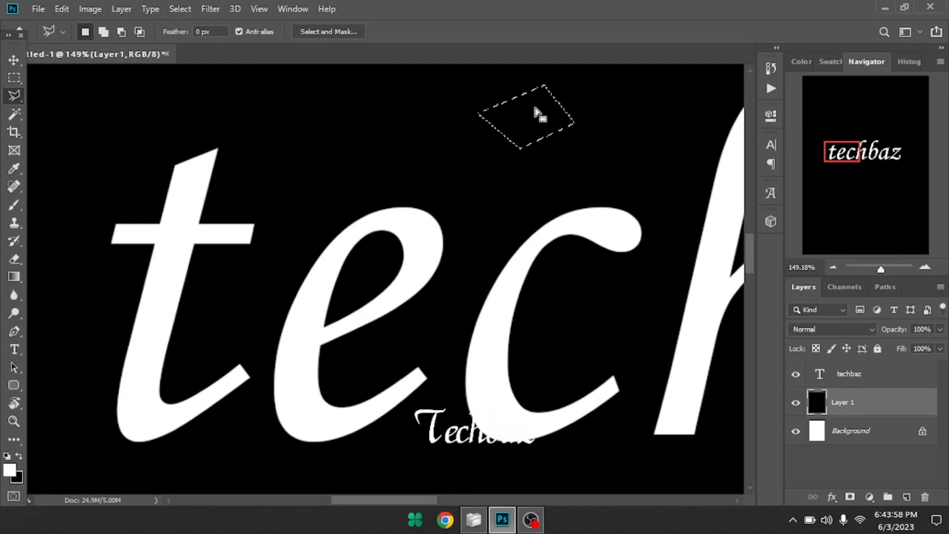
- Try moving the selected four-sided piece of Layer 1, undo back to the earlier selection, and deselect
left_click(13, 59)
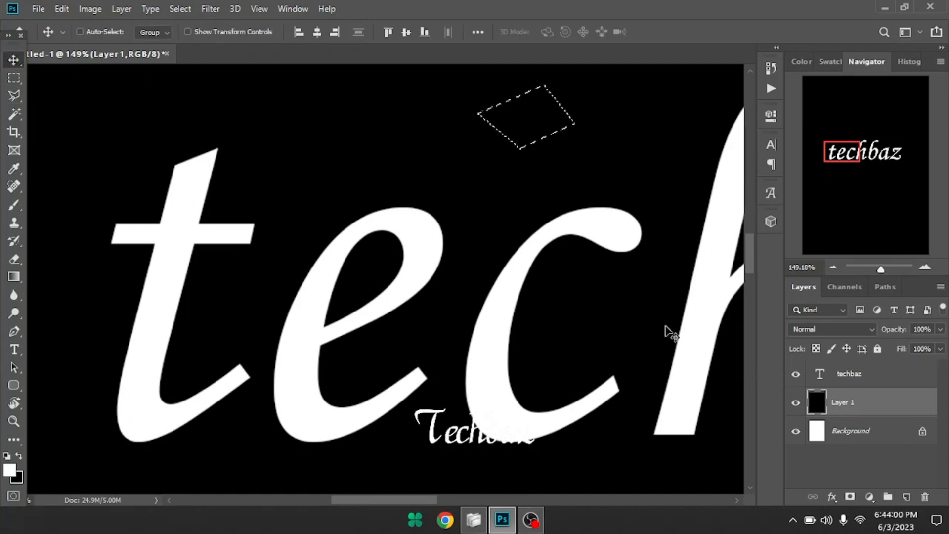
left_click_drag(530, 140, 516, 164)
key("ctrl")
key("ctrl+z")
key("ctrl+z")
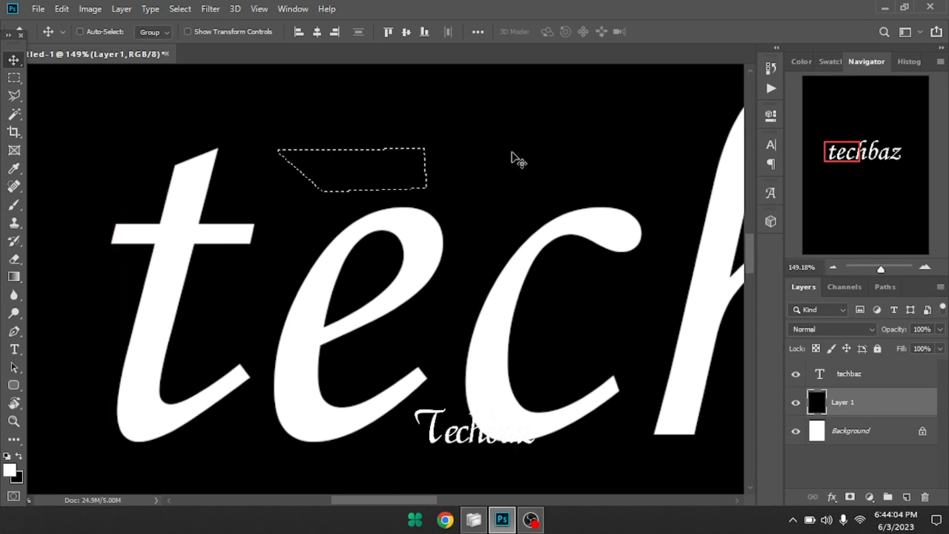
key("ctrl+d")
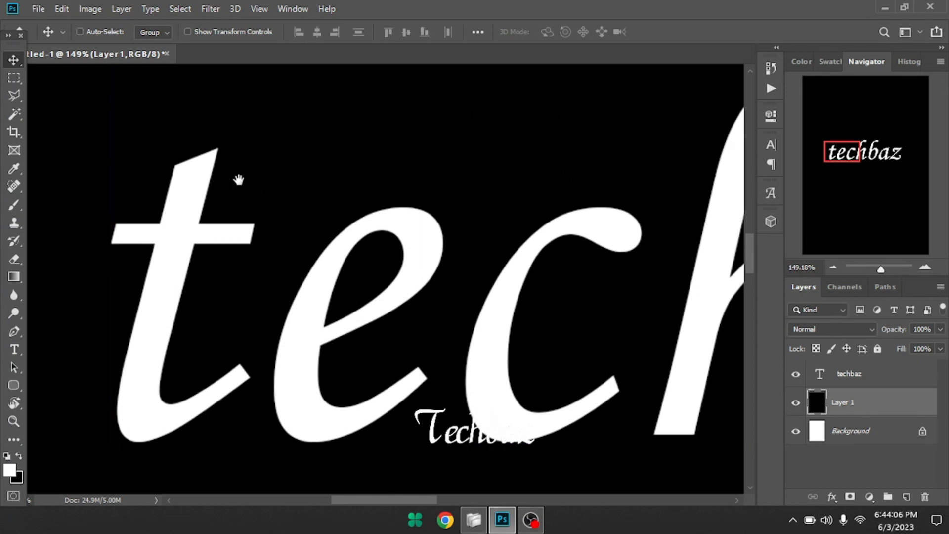
- Trace the outline of the letter "t" as a closed selection with the Polygonal Lasso Tool
left_click_drag(239, 181, 371, 162)
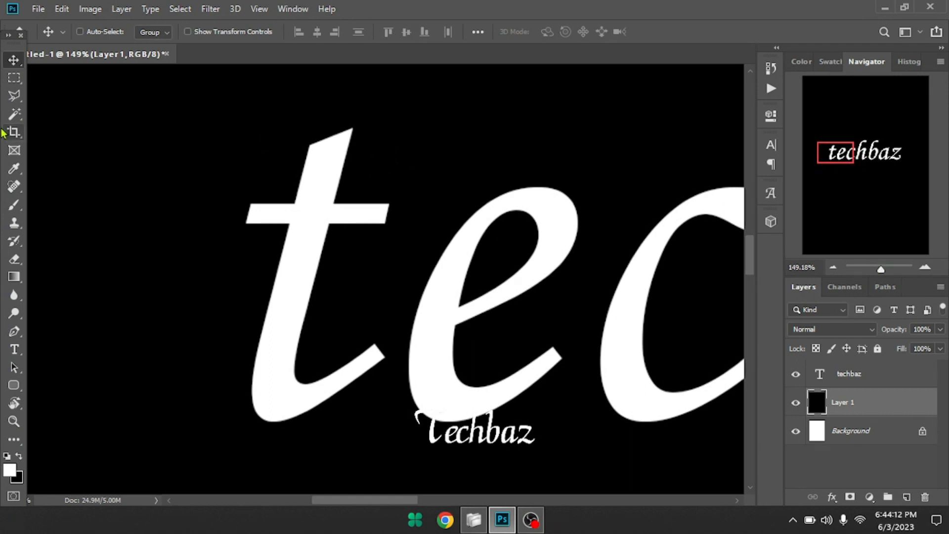
key("l")
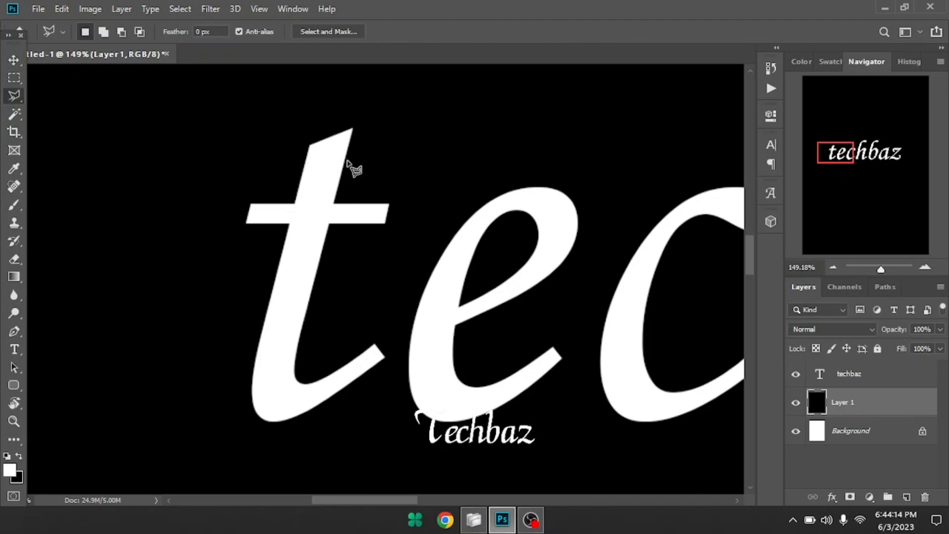
left_click(352, 128)
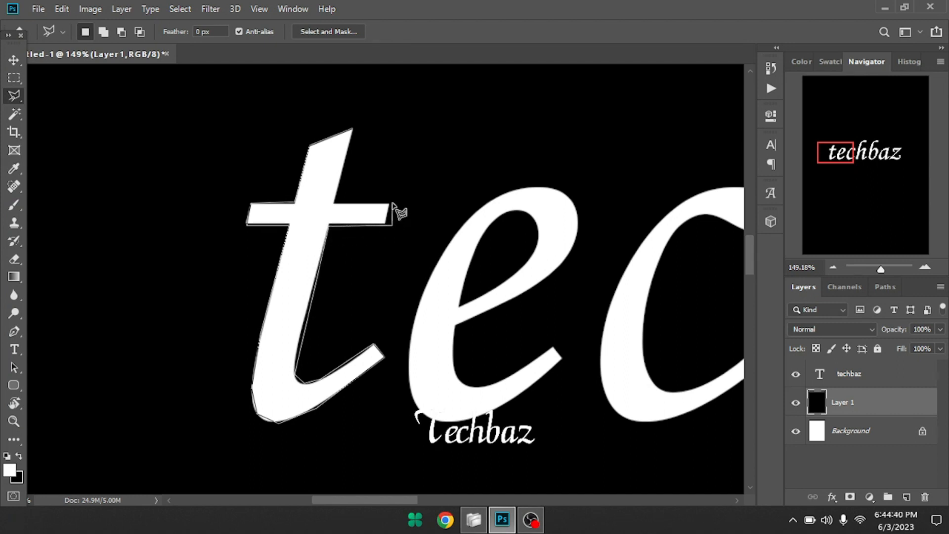
left_click(357, 130)
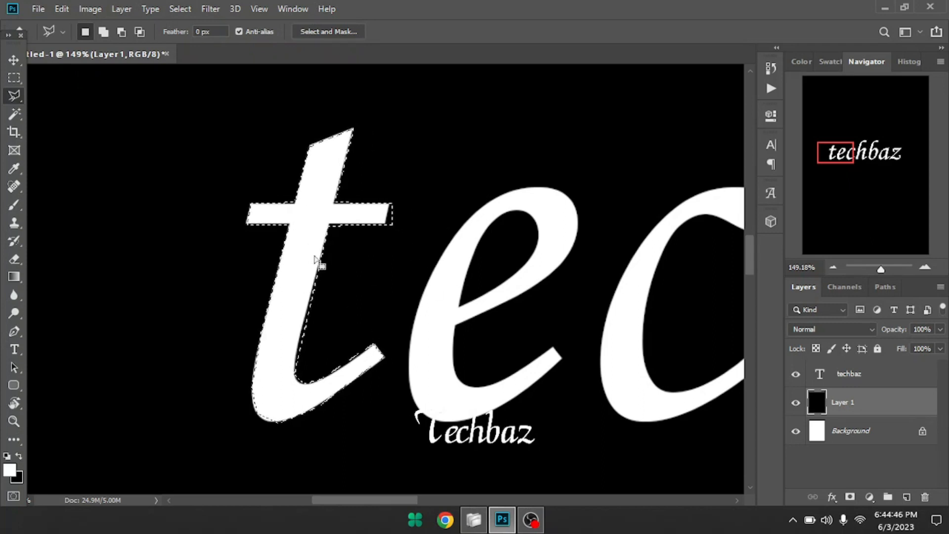
- Move the t-shaped selection outline into the empty black area left of the letter "t"
left_click_drag(307, 222, 187, 184)
key("ctrl+z")
left_click_drag(307, 223, 127, 229)
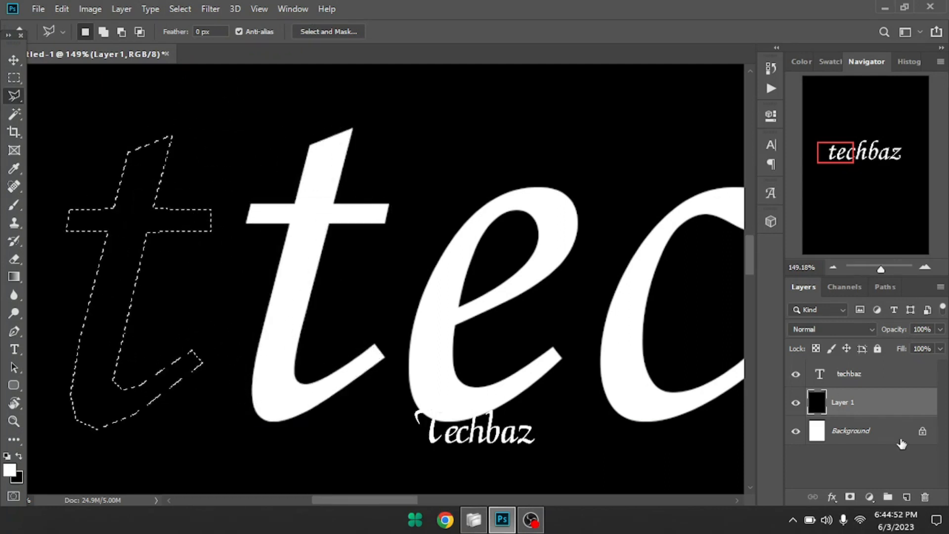
- Add a new layer, fill the t-shaped selection with the white foreground color, and deselect
left_click(905, 496)
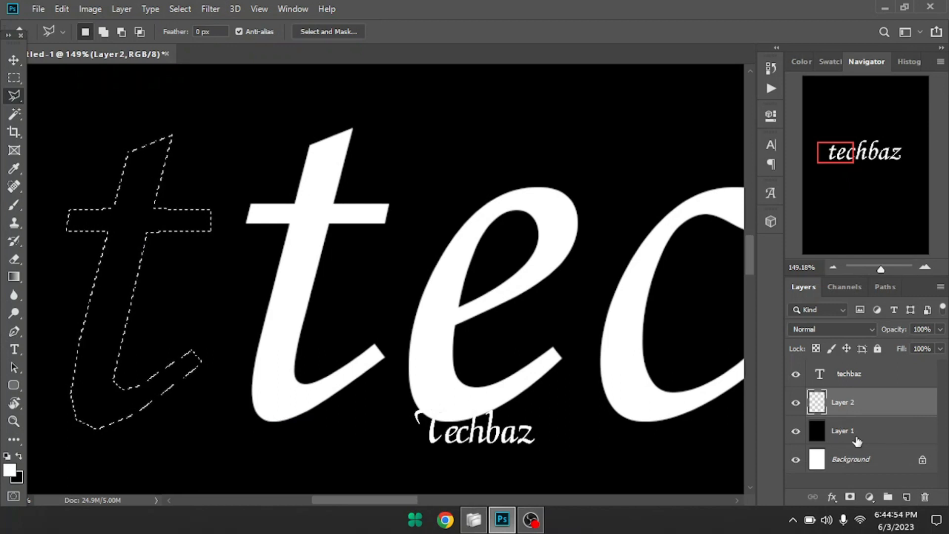
key("alt+BackSpace")
key("ctrl+d")
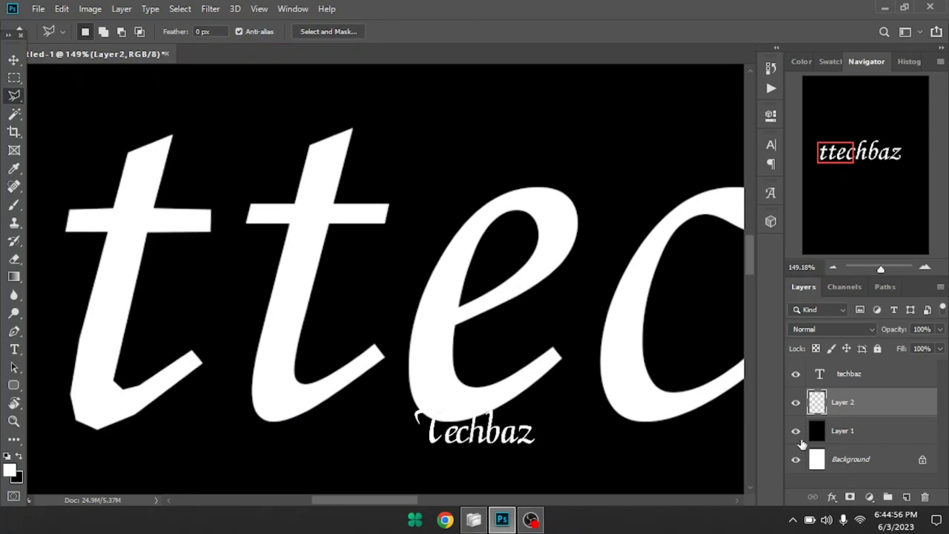
- Shift the white "t" copy slightly up and to the right, and hide Layer 2
key("c")
key("v")
left_click_drag(98, 286, 112, 260)
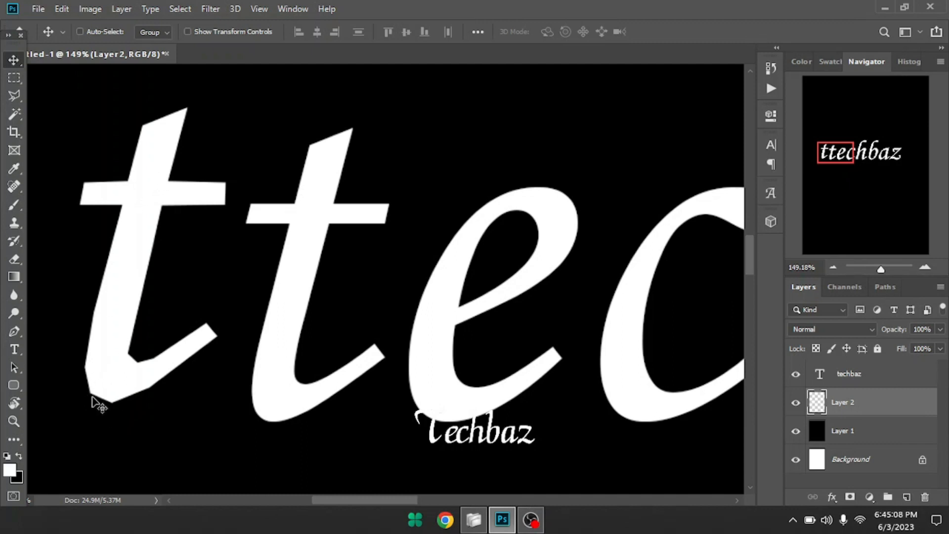
left_click(796, 404)
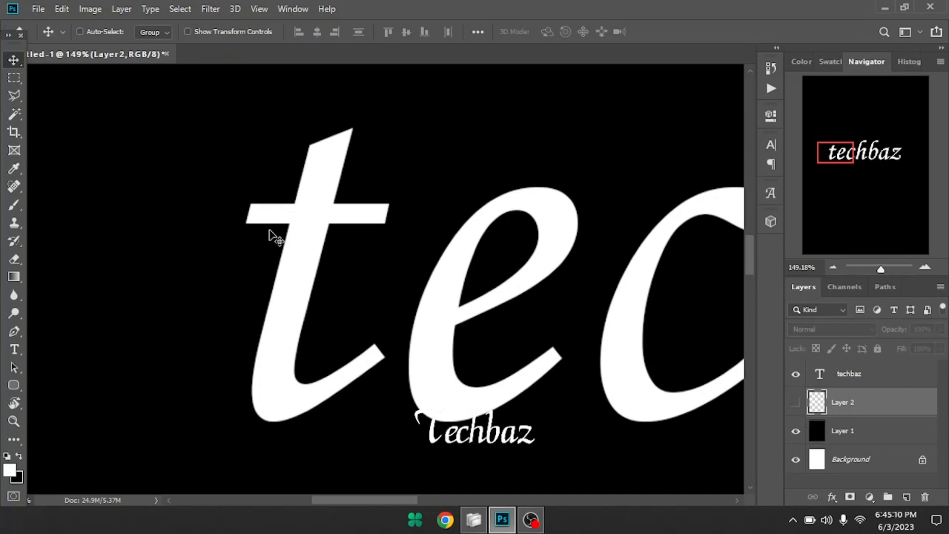
- Trace the letter "c" as a closed selection with the Magnetic Lasso Tool
left_click(15, 97)
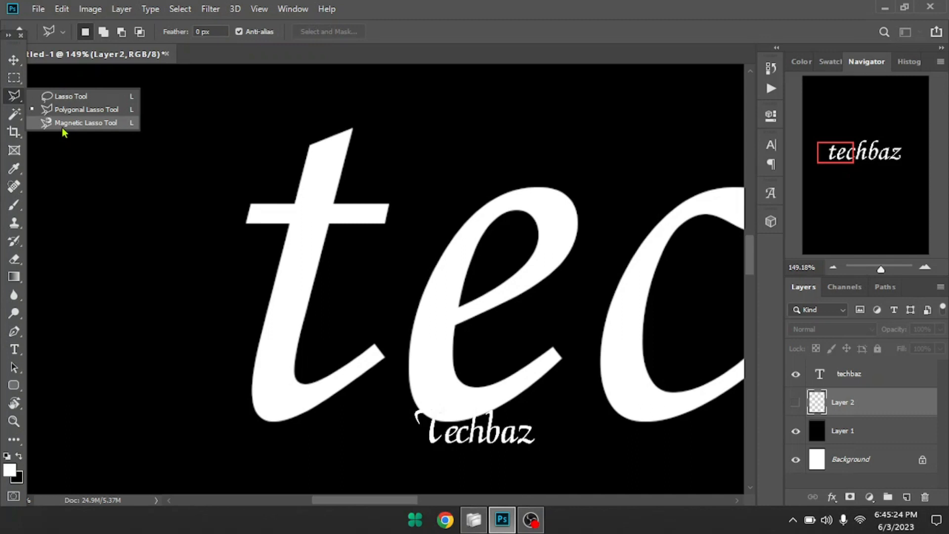
left_click(113, 128)
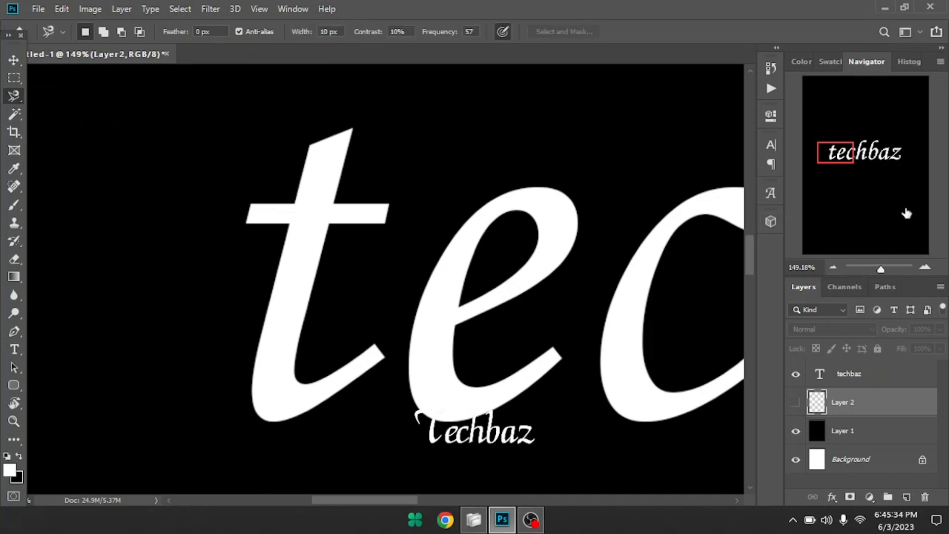
left_click_drag(884, 271, 886, 270)
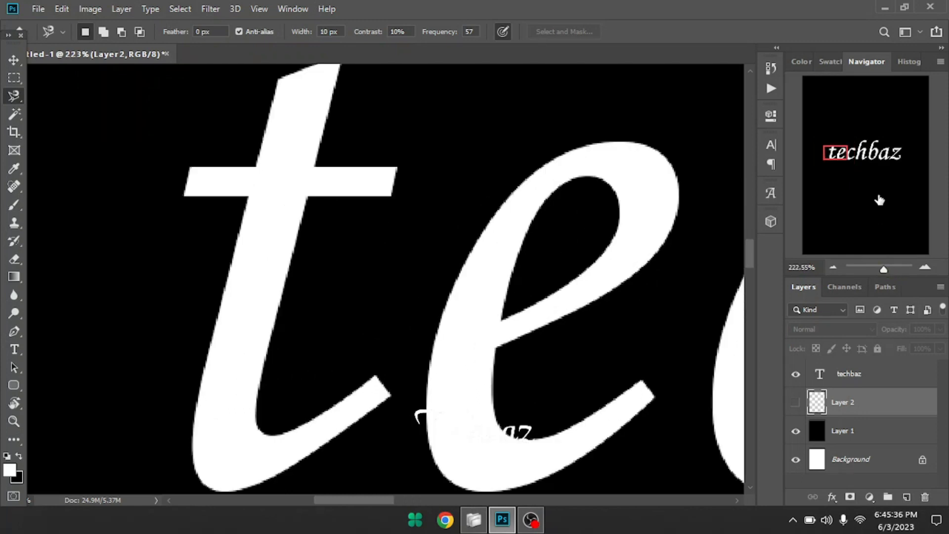
mouse_move(842, 157)
left_mouse_down()
mouse_move(837, 150)
mouse_move(848, 154)
left_mouse_up()
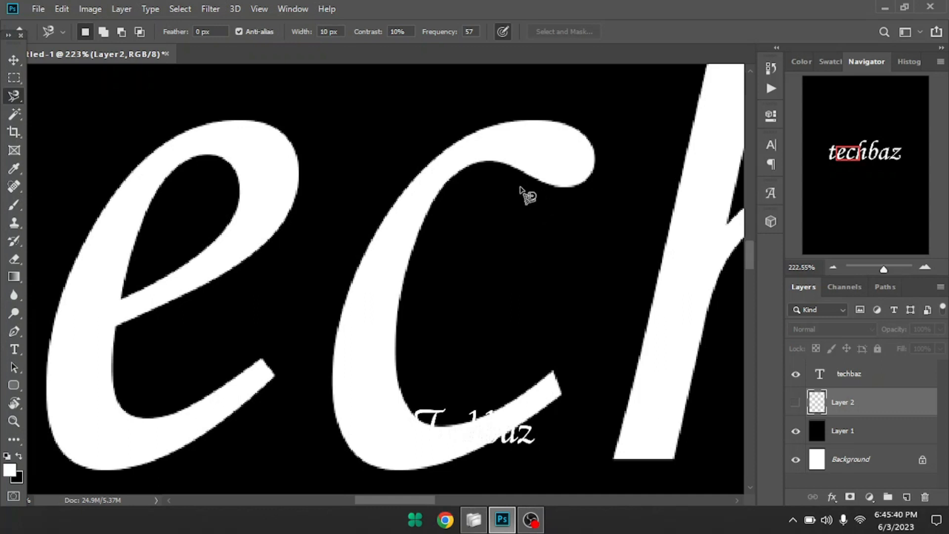
left_click(551, 120)
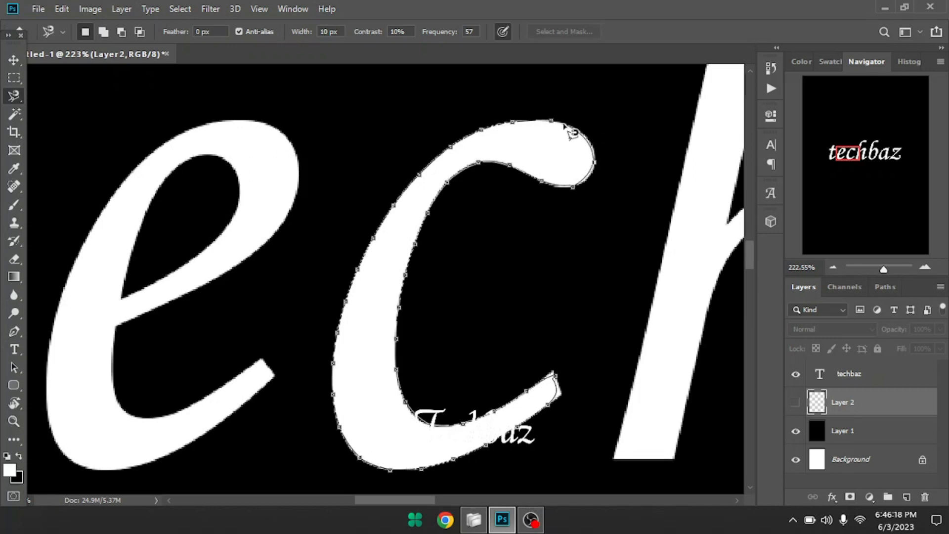
left_click(553, 122)
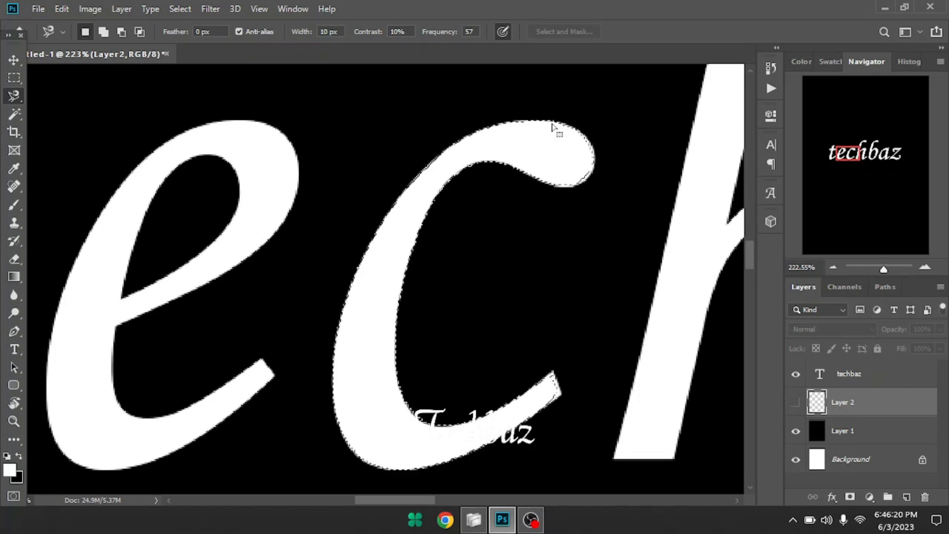
- Make Layer 1 active and move its c-shaped selected piece above the letter "c"
left_click_drag(884, 270, 880, 273)
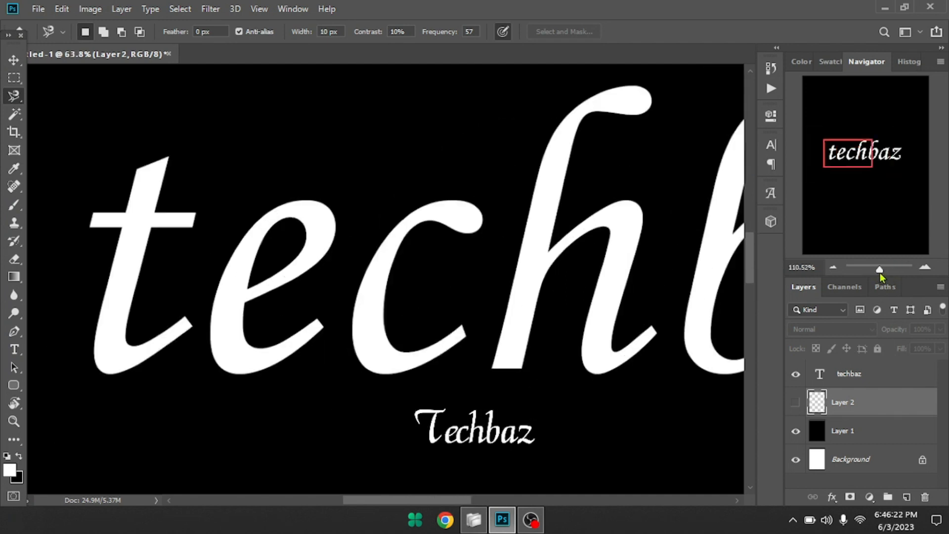
left_click(816, 442)
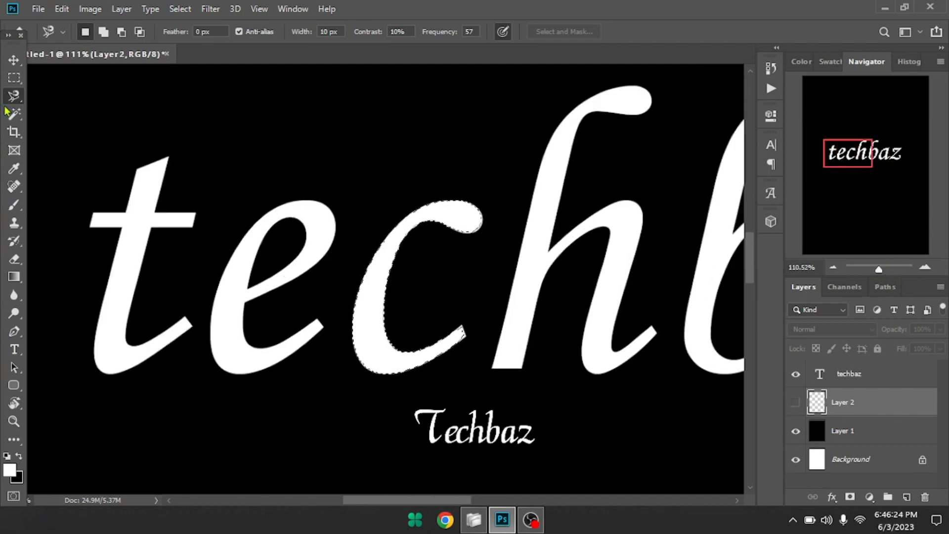
left_click(11, 61)
left_click_drag(373, 292, 391, 142)
left_click_drag(855, 158, 854, 151)
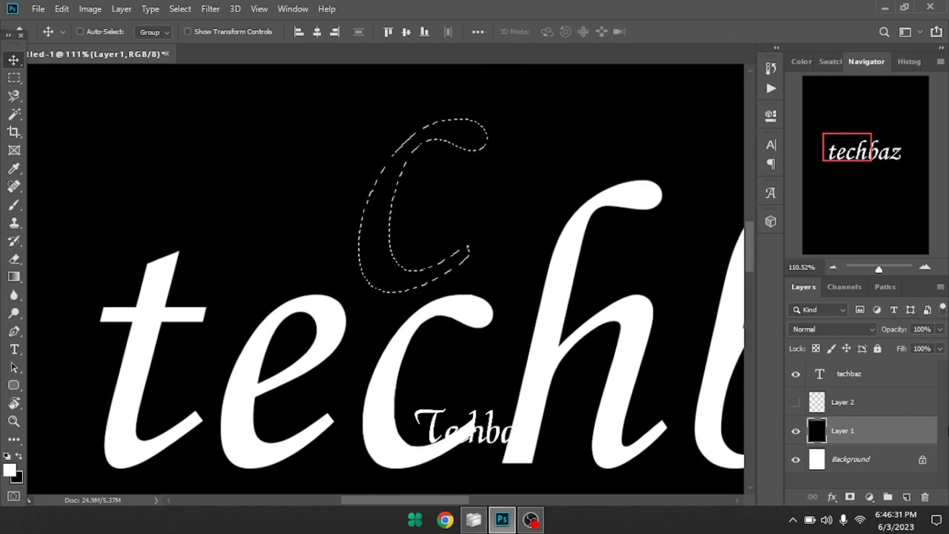
- Add a new layer above Layer 1, fill the c-shaped selection with white, and deselect
left_click(912, 497)
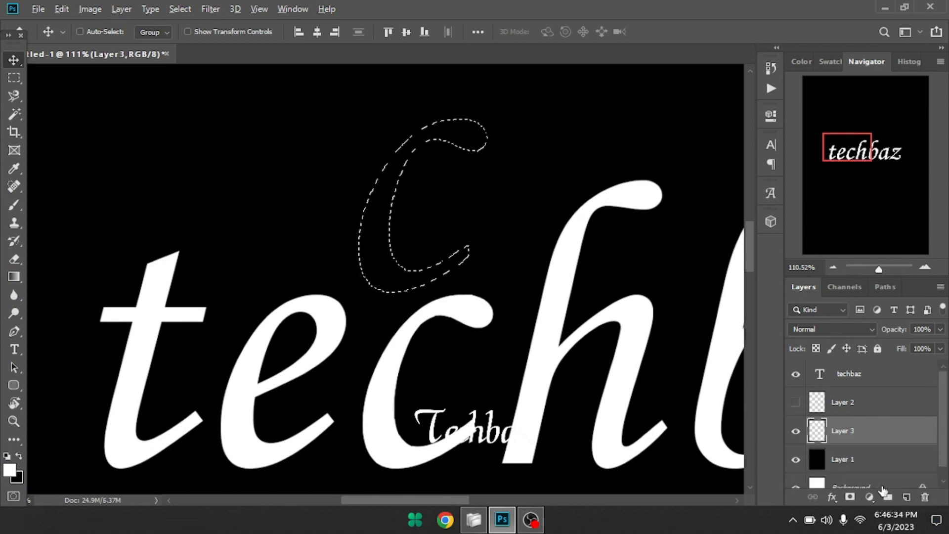
key("alt+BackSpace")
key("ctrl+d")
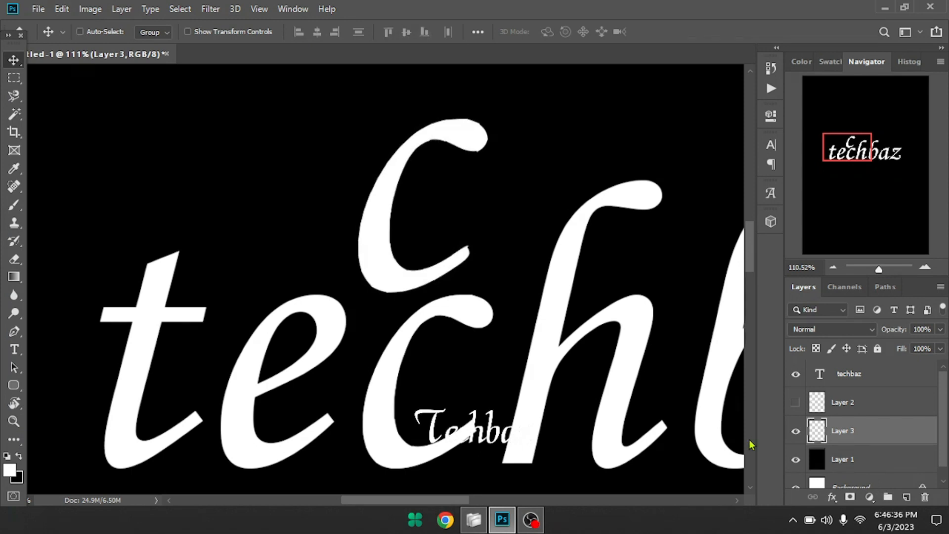
- Examine the white "c" copy up close and look through the lasso tool variants
left_click_drag(879, 275, 882, 273)
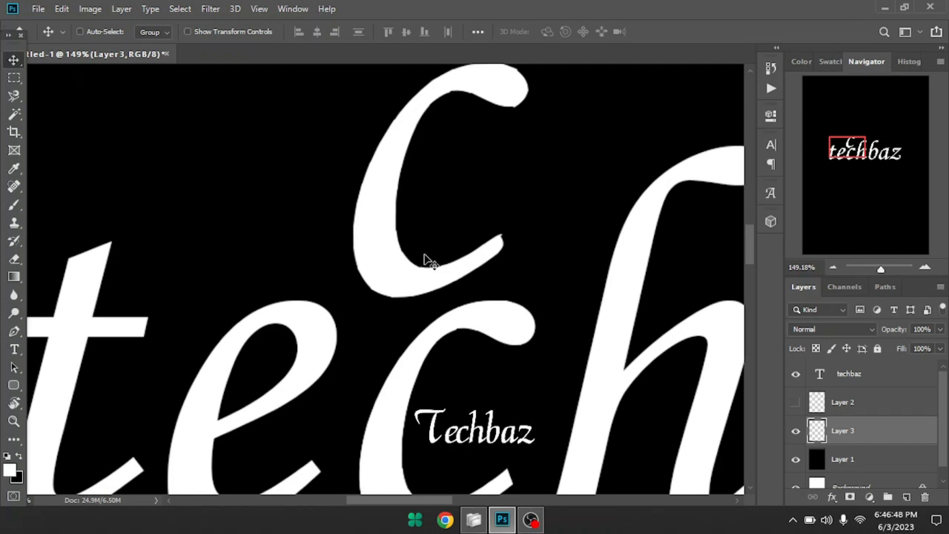
left_click_drag(851, 148, 855, 144)
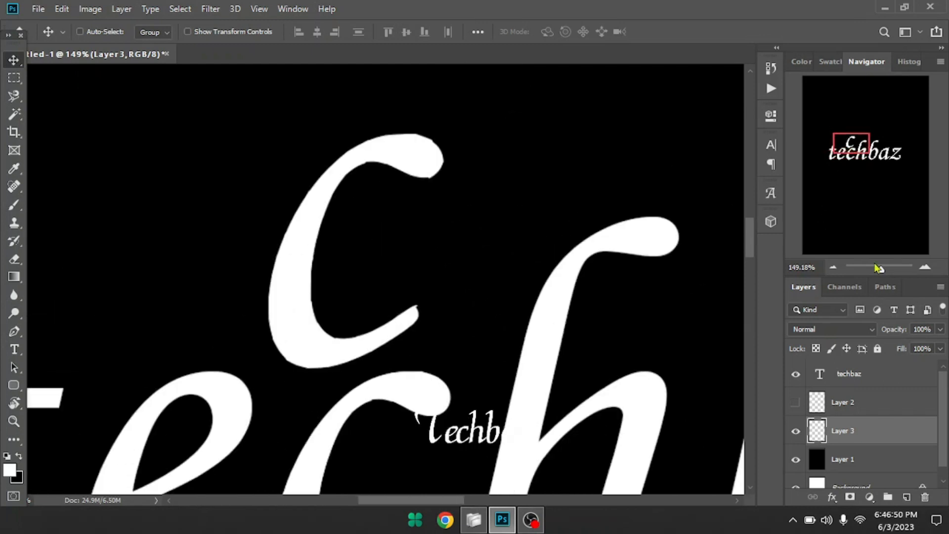
left_click_drag(881, 271, 878, 271)
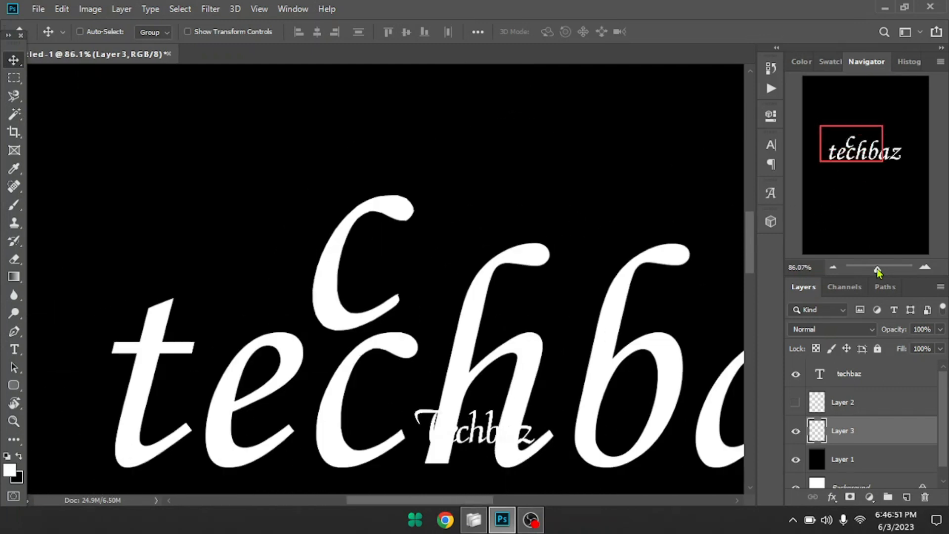
left_click(14, 96)
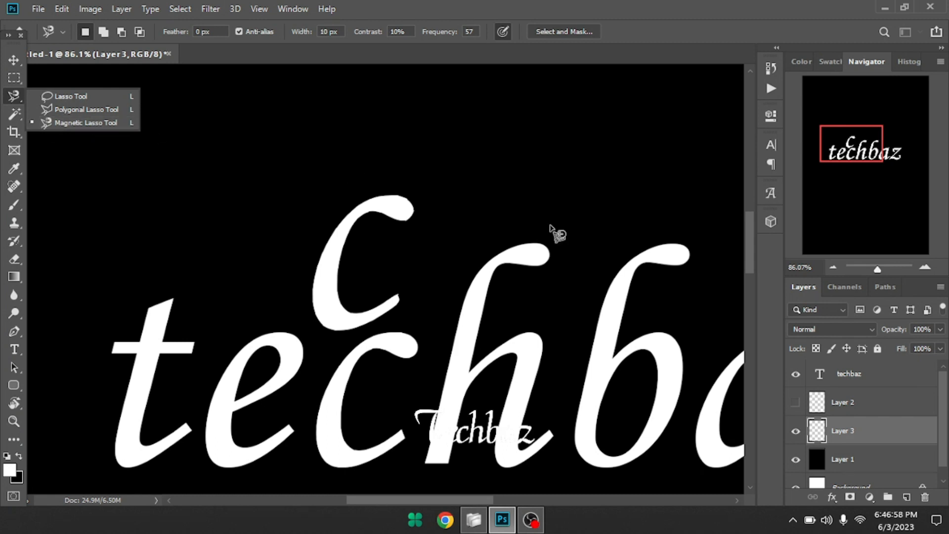
left_click_drag(877, 271, 874, 270)
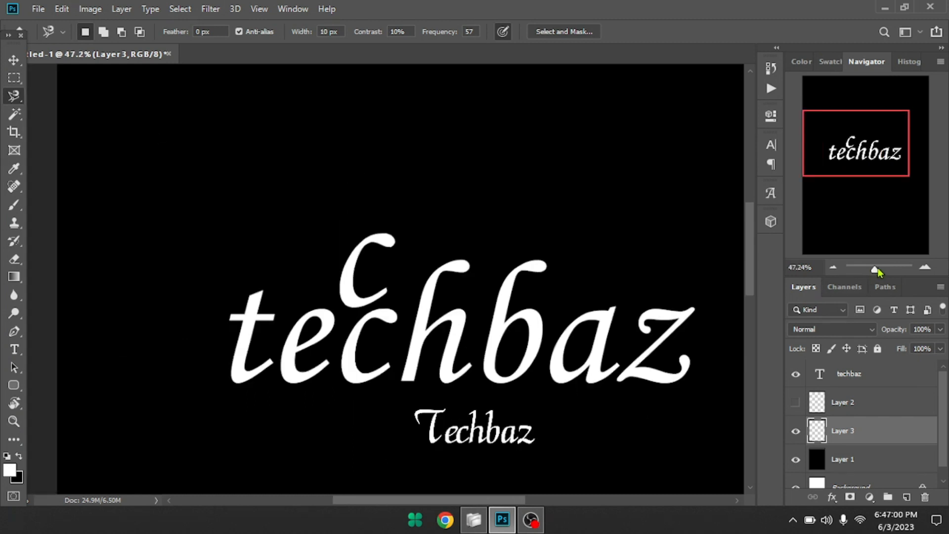
- Open birthday-cake_1f382.png from the Desktop folder, view it enlarged, and close it again
left_click(38, 9)
key("Escape")
key("ctrl+o")
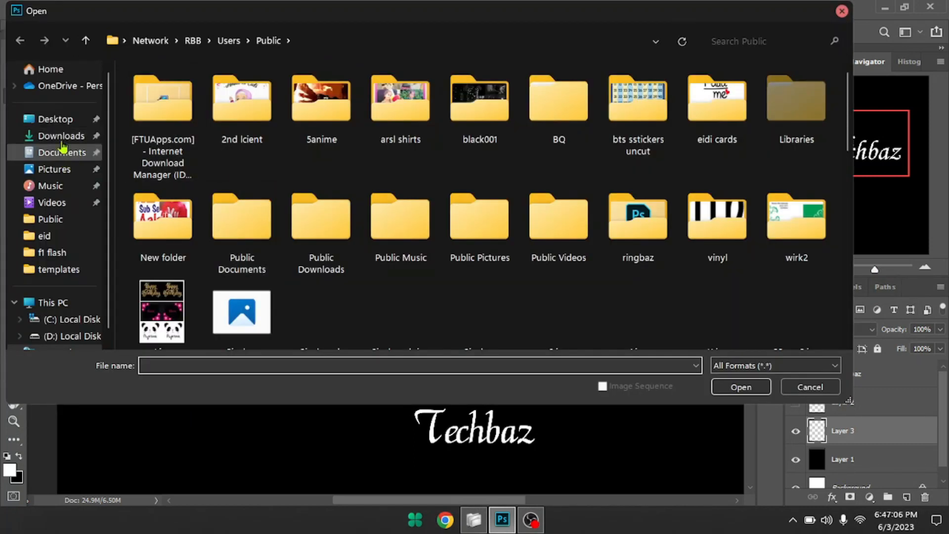
left_click(63, 121)
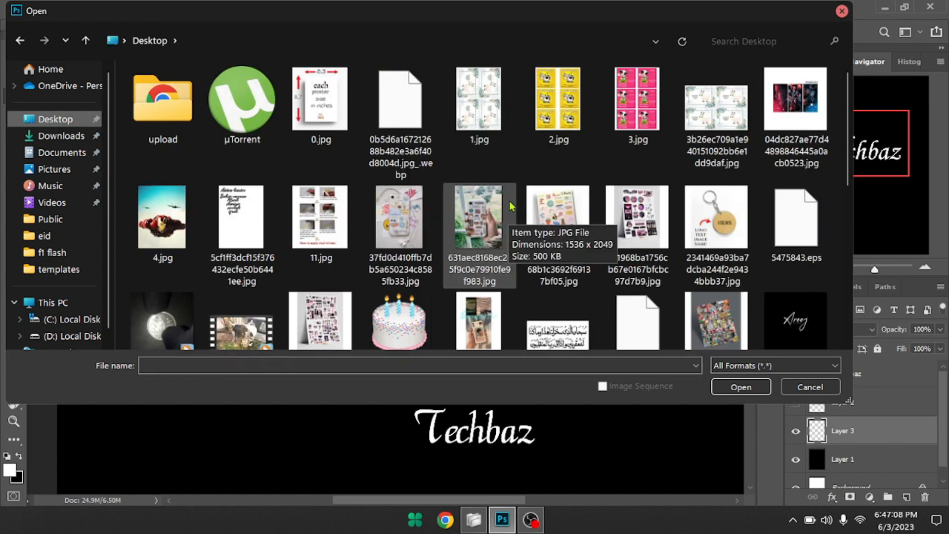
scroll(593, 203, "down", 1)
left_click(619, 200)
scroll(620, 201, "down", 5)
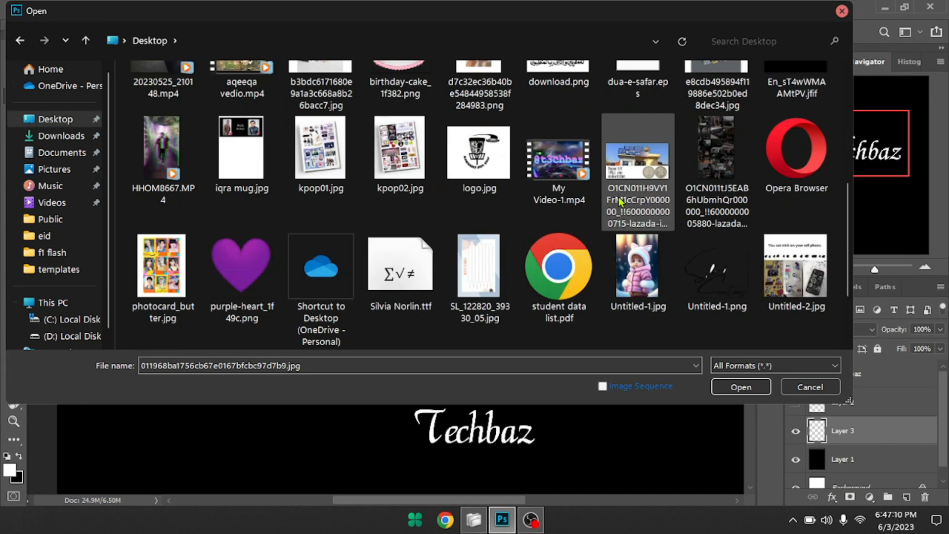
scroll(619, 200, "down", 3)
scroll(547, 243, "up", 4)
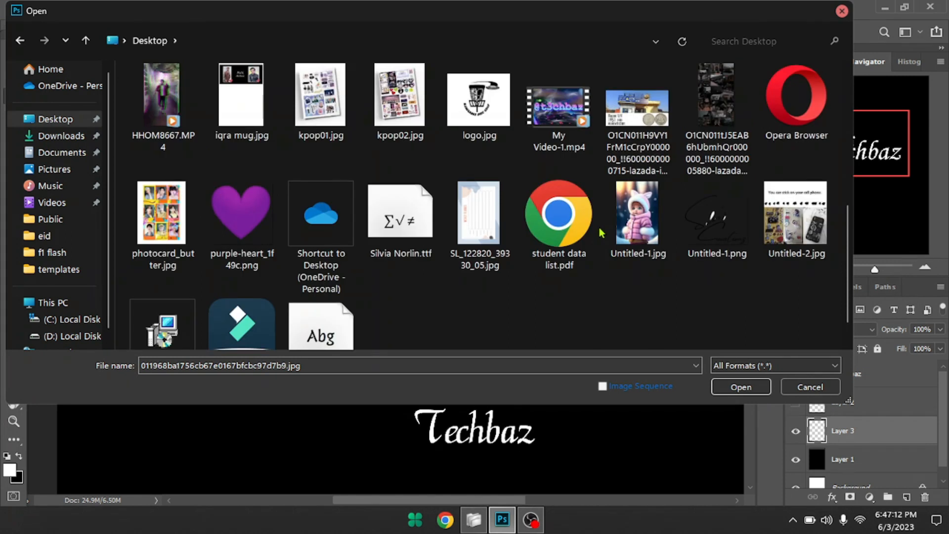
scroll(328, 265, "up", 2)
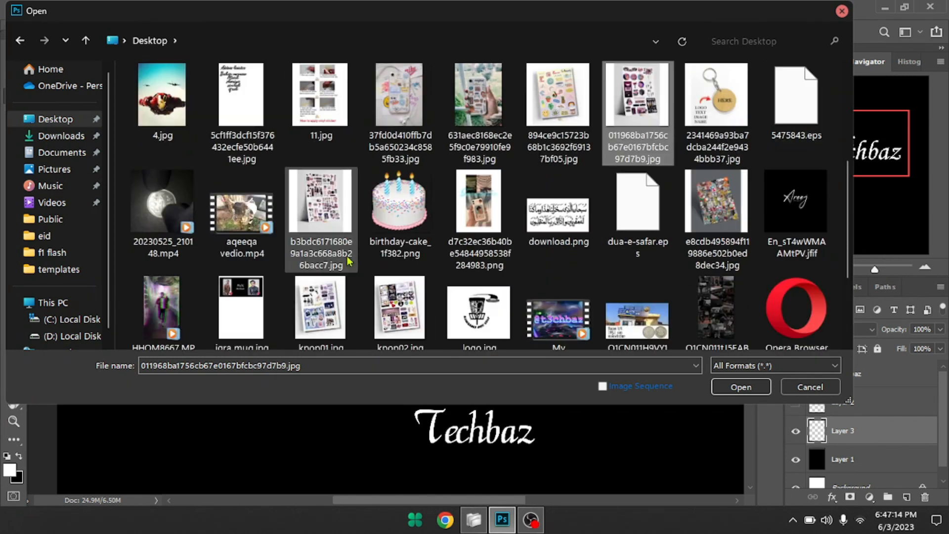
scroll(374, 252, "up", 2)
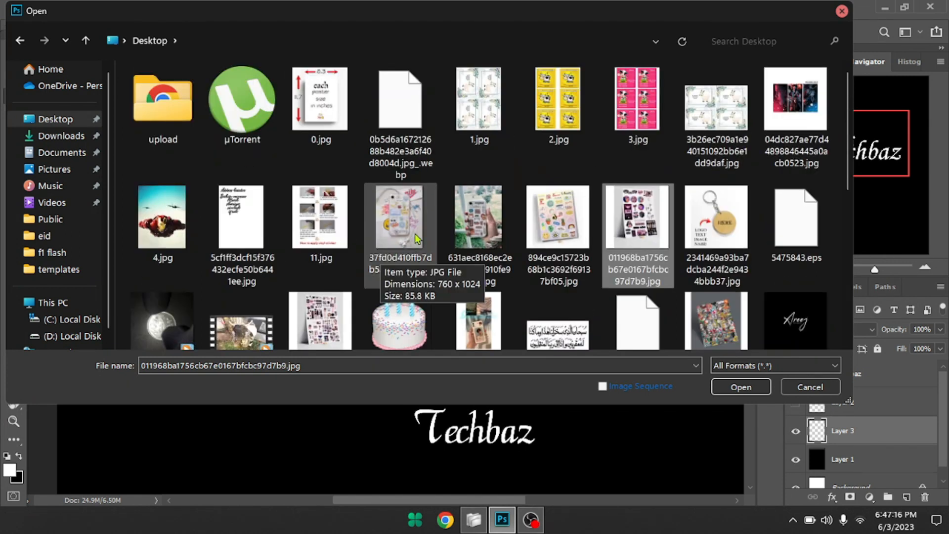
scroll(417, 239, "down", 1)
scroll(390, 198, "down", 3)
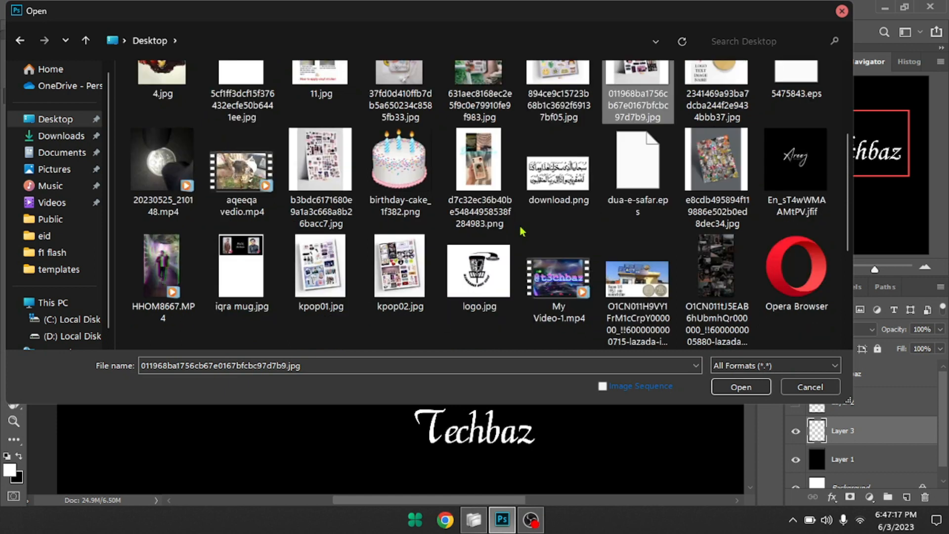
double_click(381, 174)
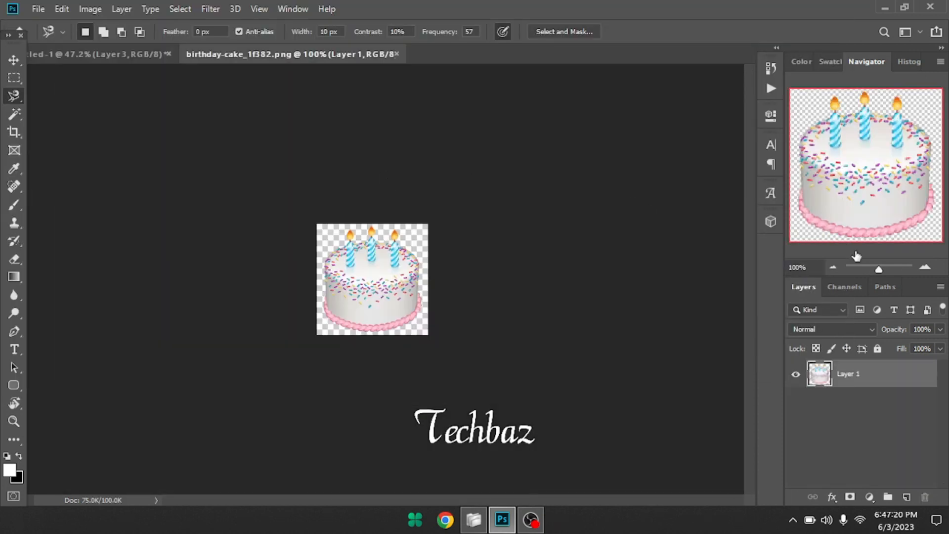
left_click_drag(882, 271, 884, 267)
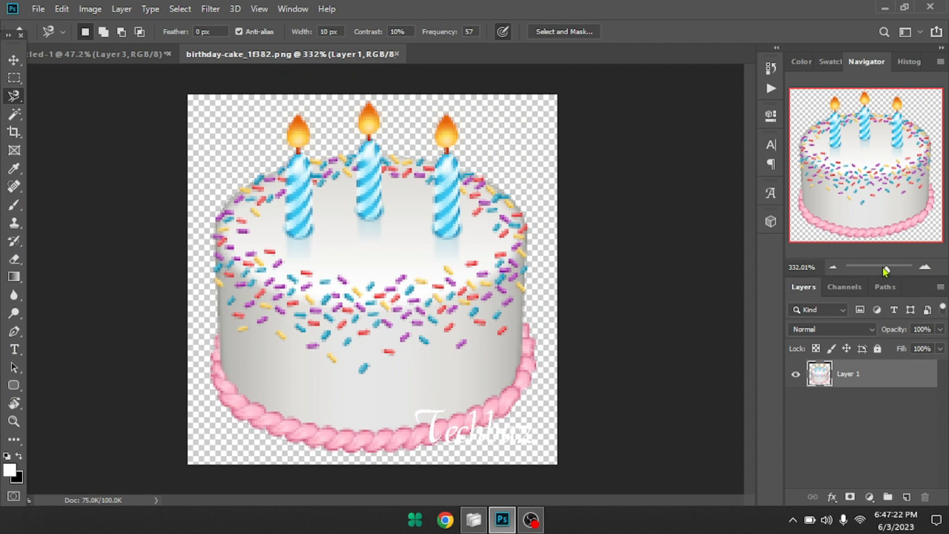
left_click(397, 54)
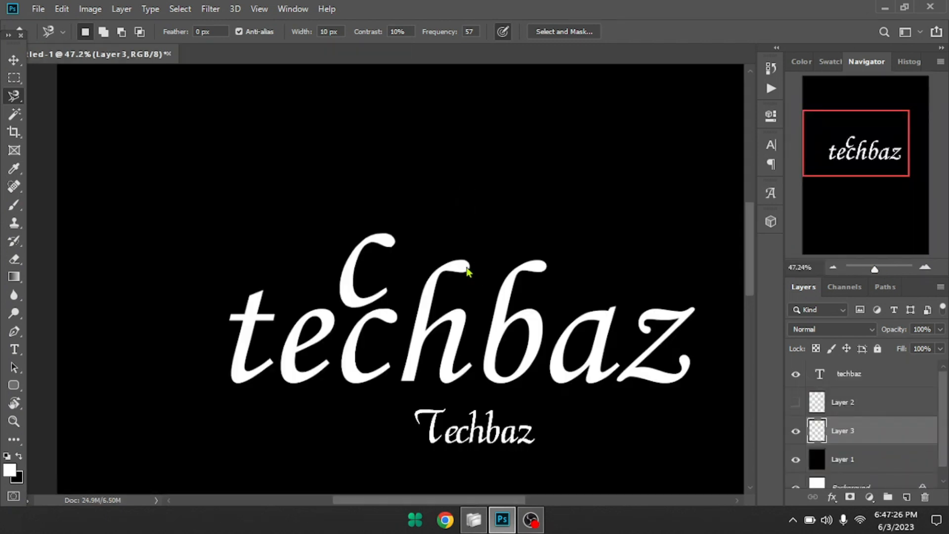
- Open logo.jpg from the Desktop folder
key("ctrl+o")
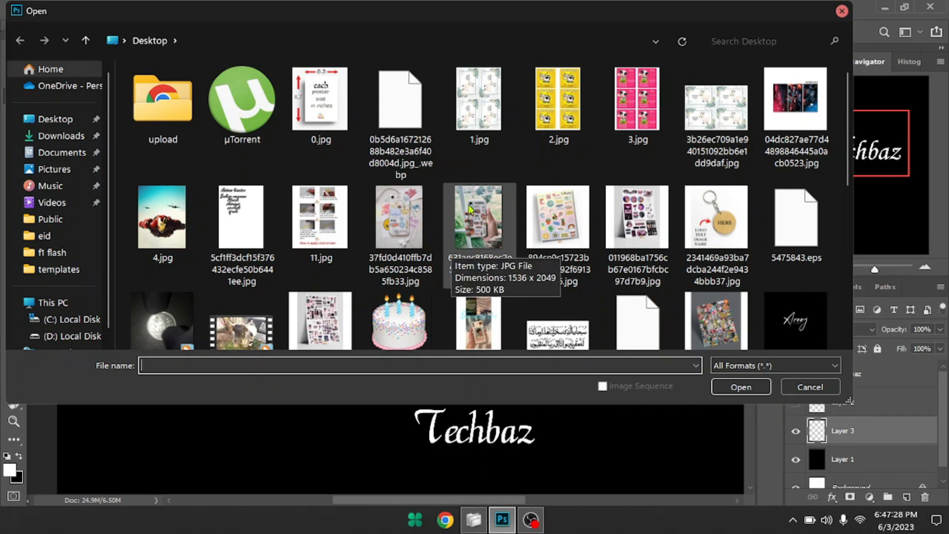
scroll(471, 210, "down", 1)
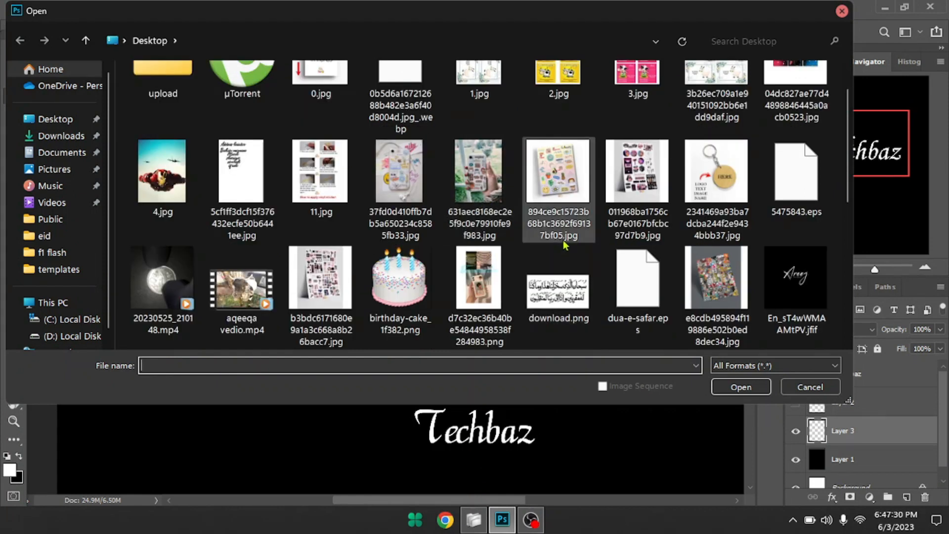
scroll(565, 244, "down", 2)
scroll(565, 252, "down", 2)
key("Escape")
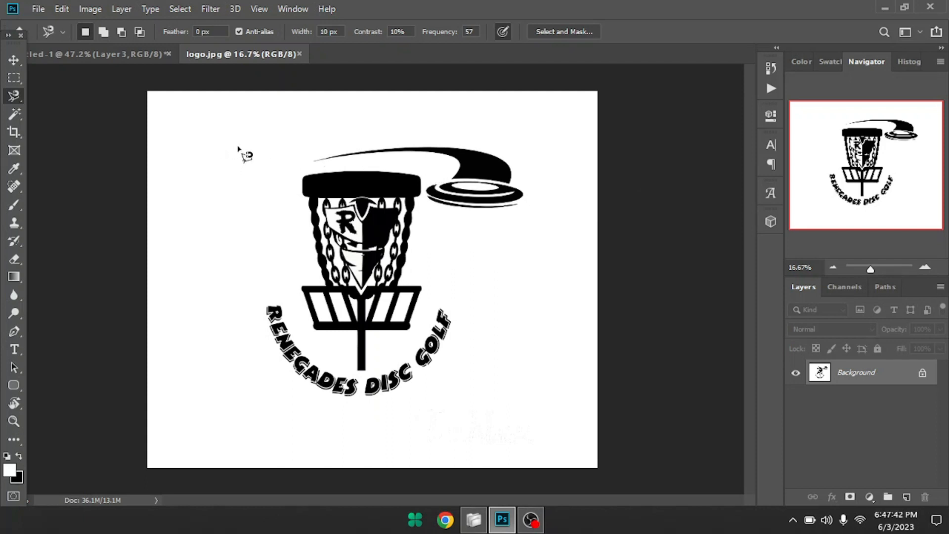
- Switch to the Polygonal Lasso Tool and duplicate the logo's Background layer
right_click(14, 99)
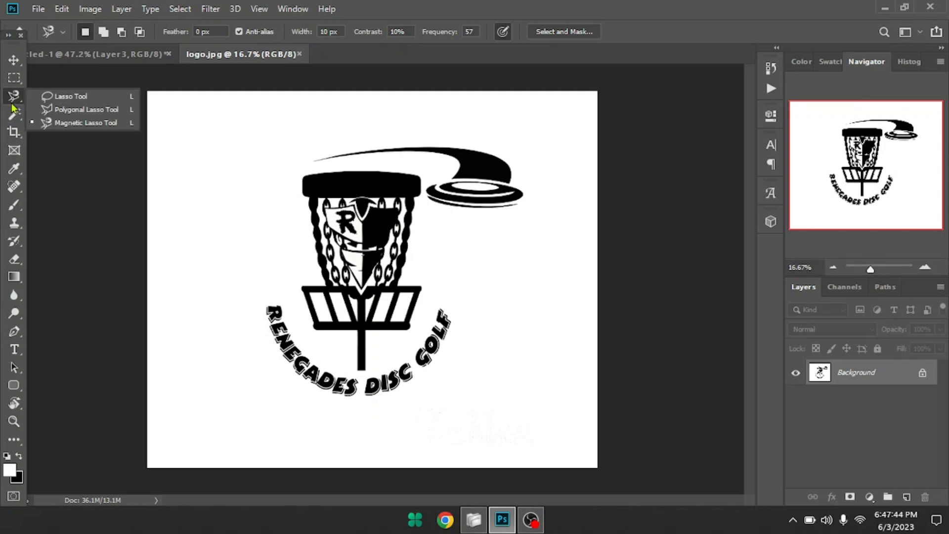
left_click(79, 109)
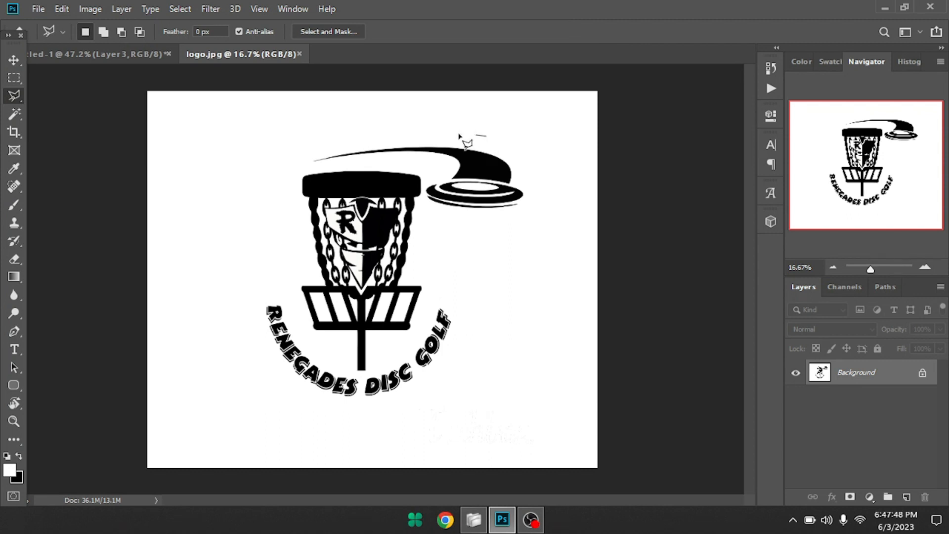
key("Escape")
key("ctrl+j")
- Outline the flying disc and its curved trail with a closed polygonal selection, passing just above the basket
left_click(321, 146)
left_click(453, 135)
left_click(518, 152)
left_click(544, 205)
left_click(510, 221)
left_click(425, 213)
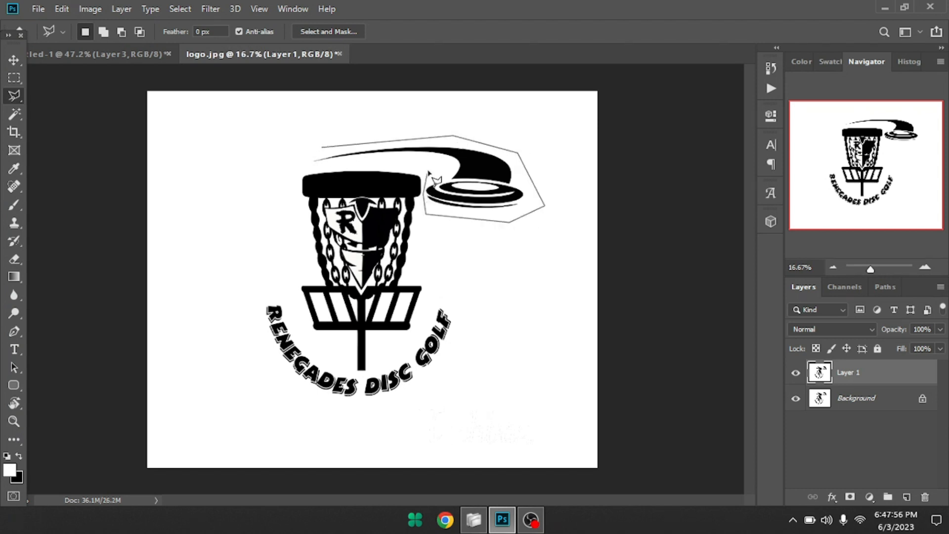
left_click(423, 164)
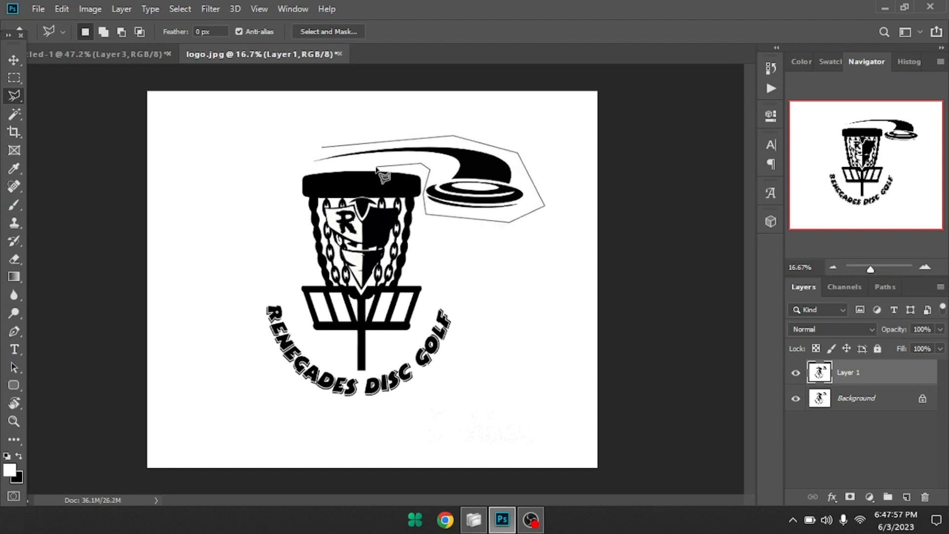
left_click(286, 160)
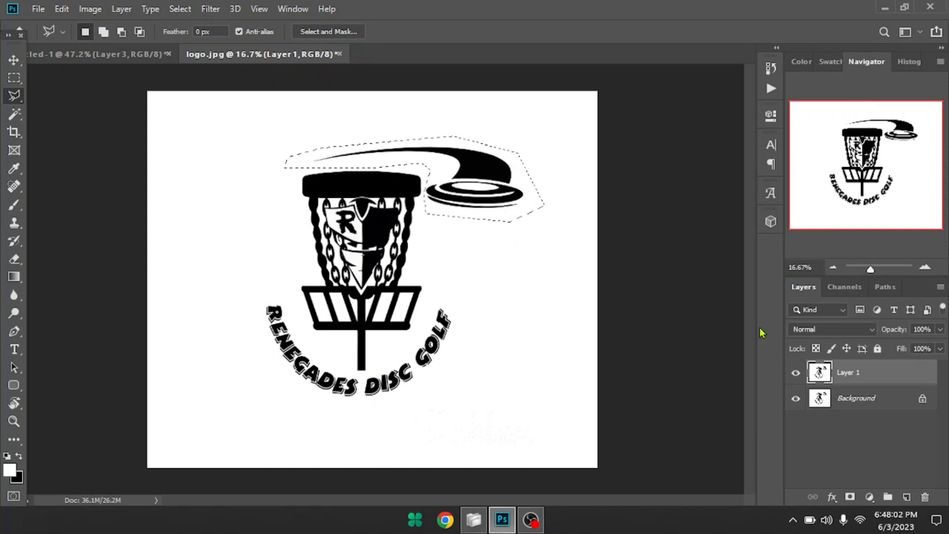
- Copy the selected disc and trail to a new layer and move the copy left over the basket rim
key("ctrl+j")
key("v")
mouse_move(506, 173)
left_mouse_down()
mouse_move(509, 113)
mouse_move(403, 213)
mouse_move(365, 228)
mouse_move(395, 262)
mouse_move(463, 148)
mouse_move(376, 166)
mouse_move(367, 190)
mouse_move(441, 210)
mouse_move(390, 195)
mouse_move(401, 205)
left_mouse_up()
key("ctrl+t")
left_click_drag(483, 255, 372, 207)
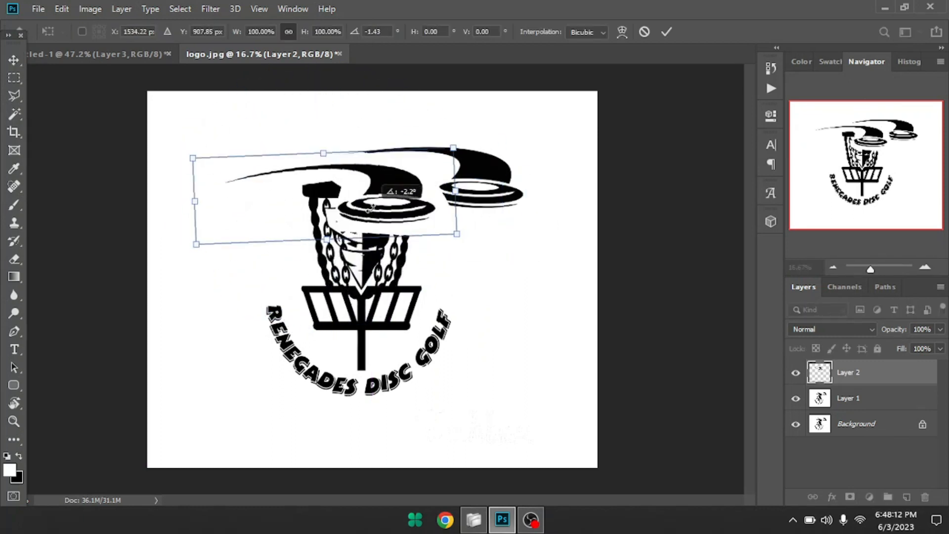
key("Return")
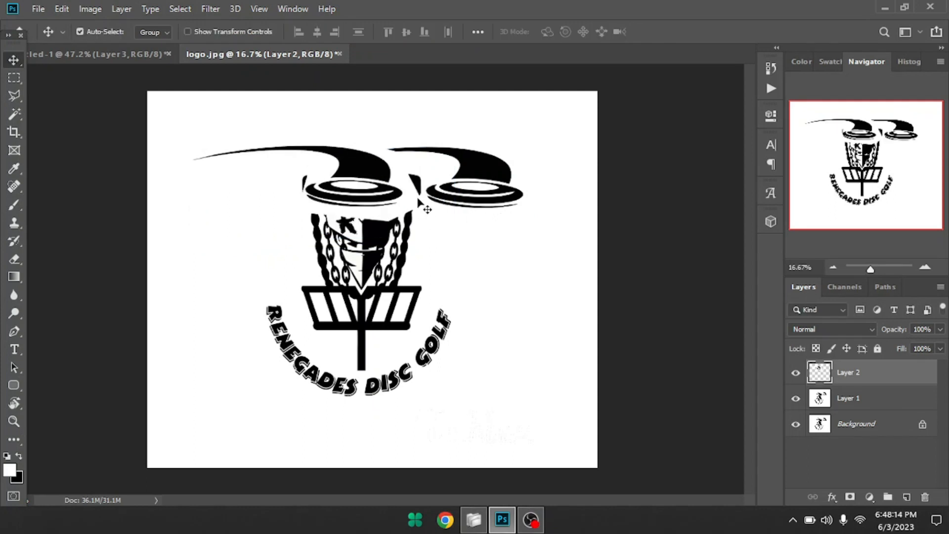
- Flip the disc copy horizontally with Free Transform and move it up, clear of the basket and the original disc
key("ctrl+t")
right_click(461, 206)
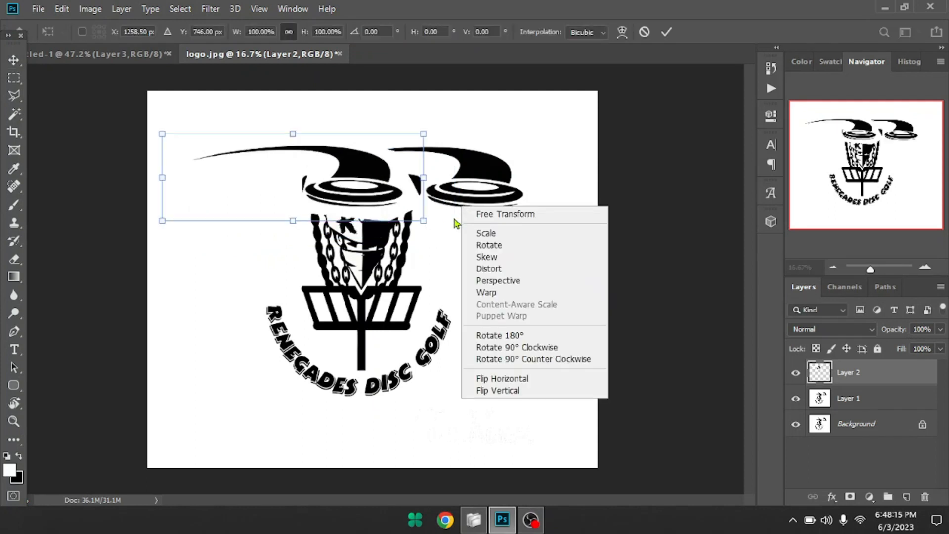
left_click(512, 392)
key("ctrl+z")
right_click(363, 193)
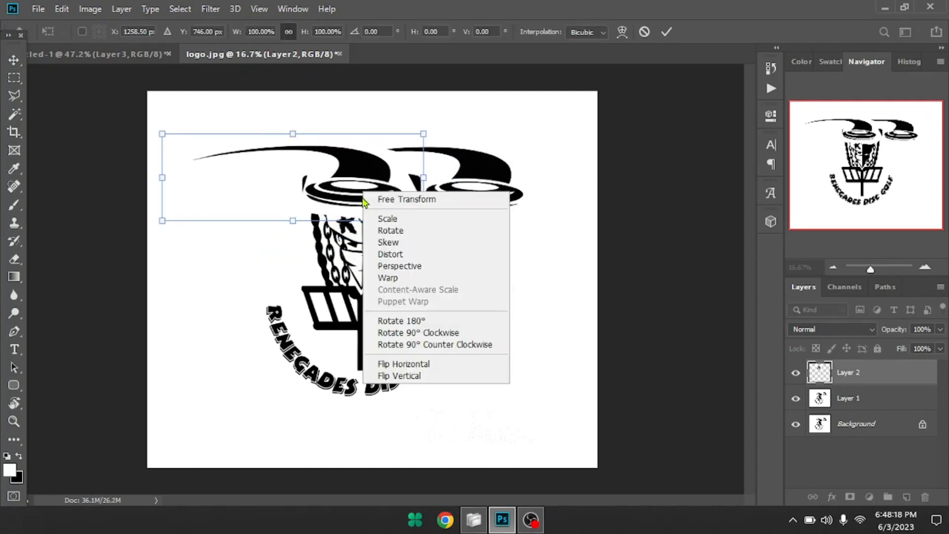
left_click(403, 363)
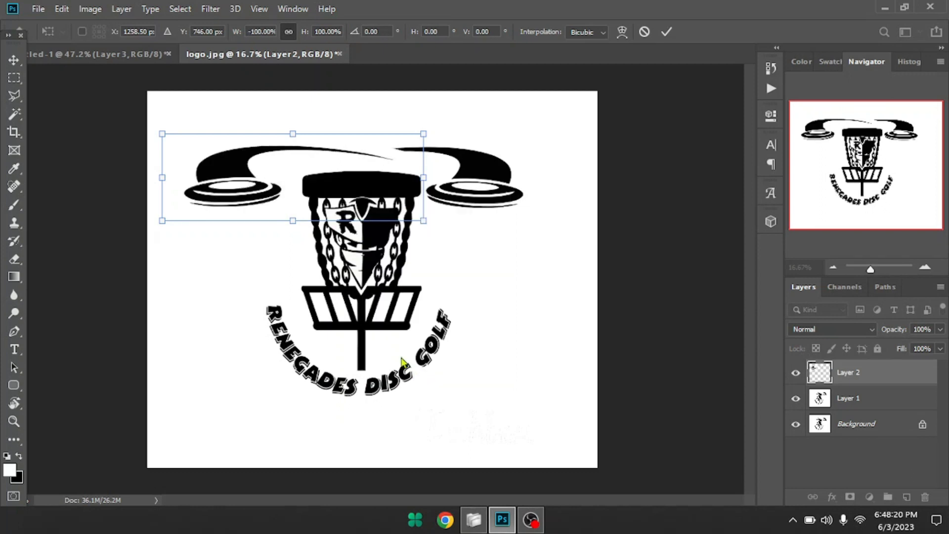
key("Return")
left_click_drag(308, 174, 315, 153)
mouse_move(372, 165)
left_mouse_down()
mouse_move(365, 123)
mouse_move(360, 159)
left_mouse_up()
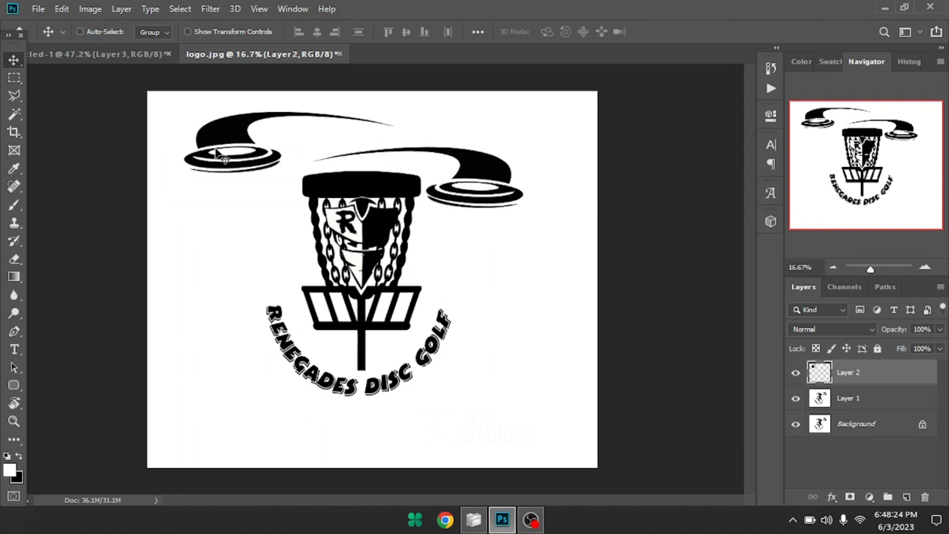
- Trace the curved black trail of the flipped disc copy as a closed selection with the Magnetic Lasso Tool
left_click(19, 117)
left_click(15, 98)
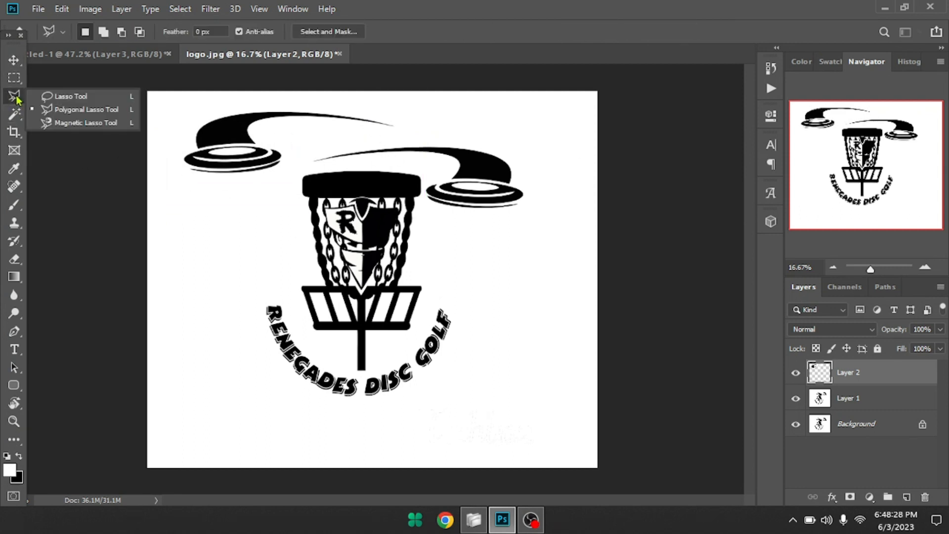
left_click(91, 123)
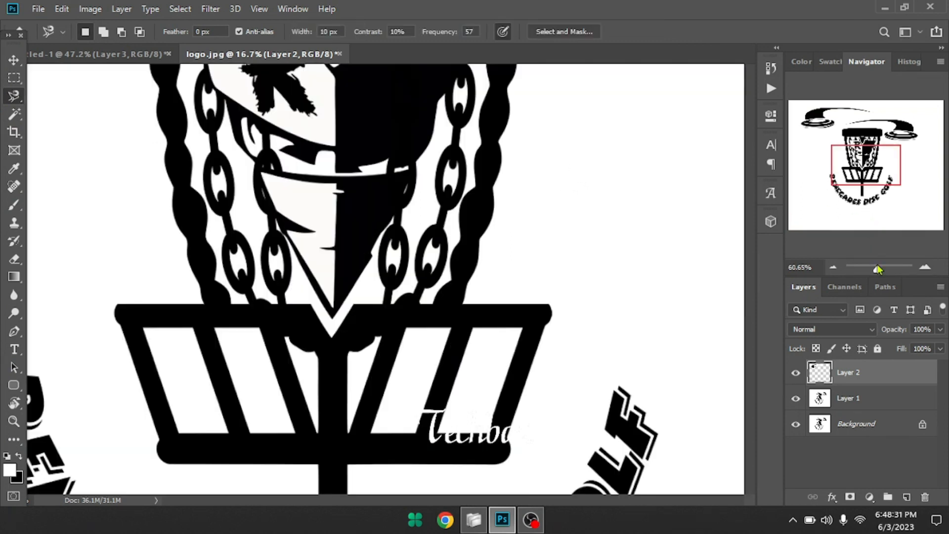
scroll(373, 275, "up", 5)
mouse_move(429, 79)
left_mouse_down()
mouse_move(407, 232)
mouse_move(339, 220)
mouse_move(377, 334)
left_mouse_up()
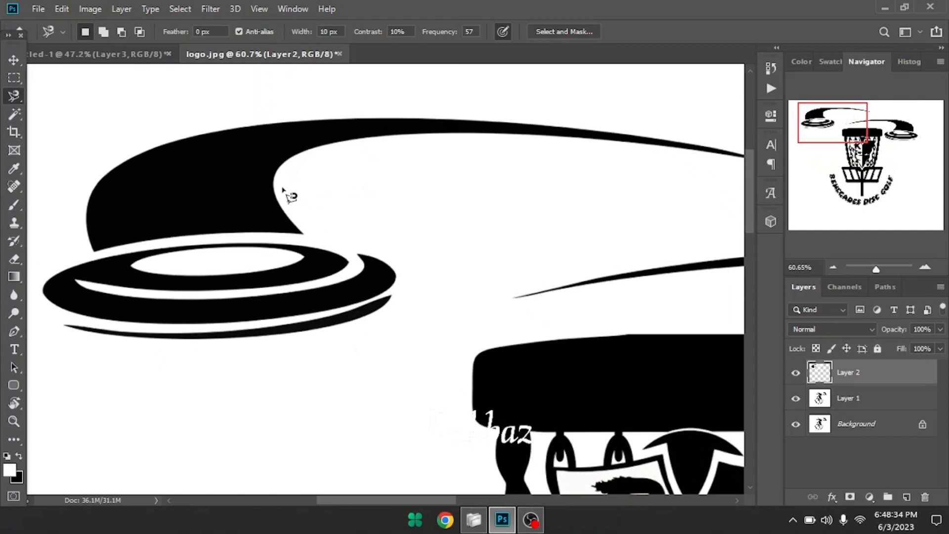
left_click(275, 195)
mouse_move(413, 139)
left_mouse_down()
mouse_move(693, 154)
mouse_move(753, 168)
mouse_move(729, 173)
mouse_move(746, 175)
mouse_move(665, 147)
mouse_move(430, 113)
mouse_move(230, 119)
mouse_move(104, 141)
mouse_move(35, 174)
mouse_move(3, 209)
mouse_move(2, 225)
mouse_move(35, 229)
mouse_move(45, 252)
mouse_move(254, 232)
left_mouse_up()
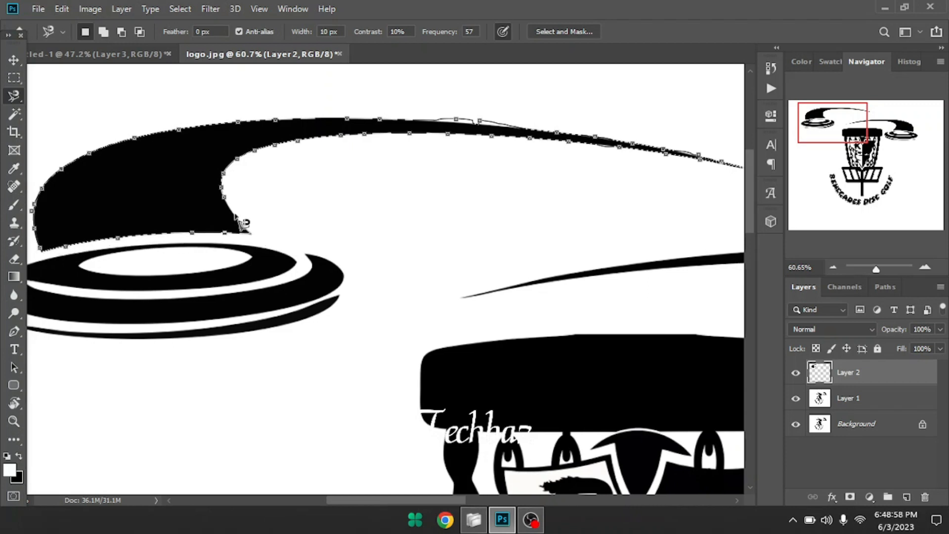
left_click(225, 198)
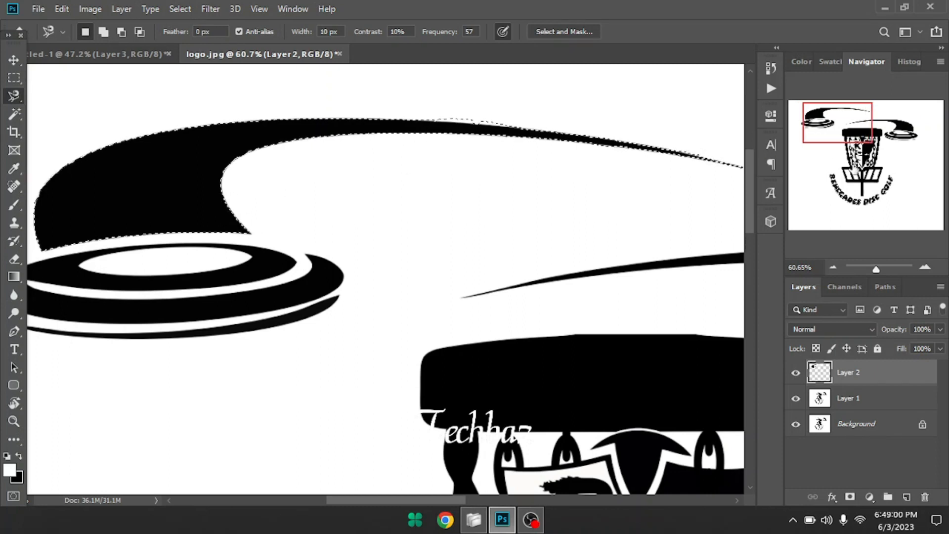
- Move the selected trail away from its disc down onto the basket chains, and show the lasso tool variants
left_click_drag(876, 269, 872, 269)
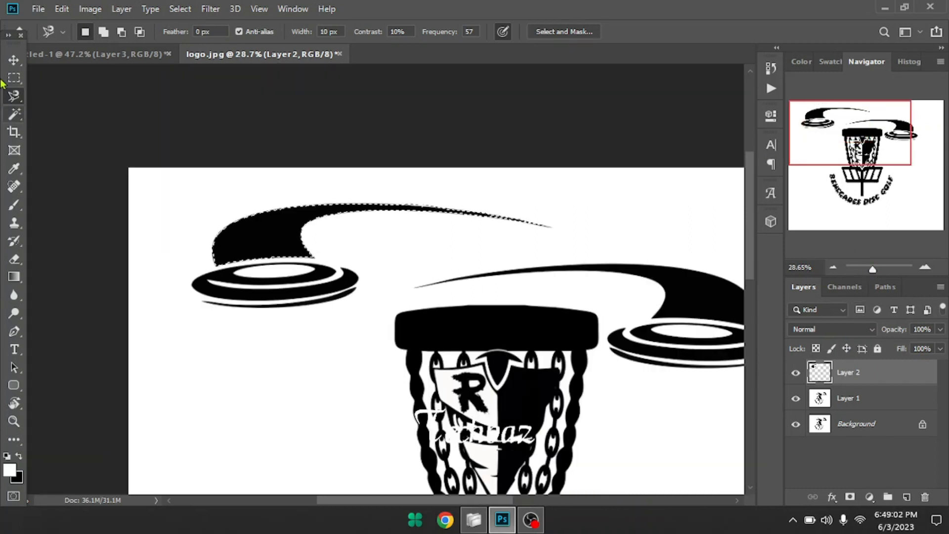
left_click(13, 60)
left_click_drag(275, 230, 233, 351)
left_click(876, 144)
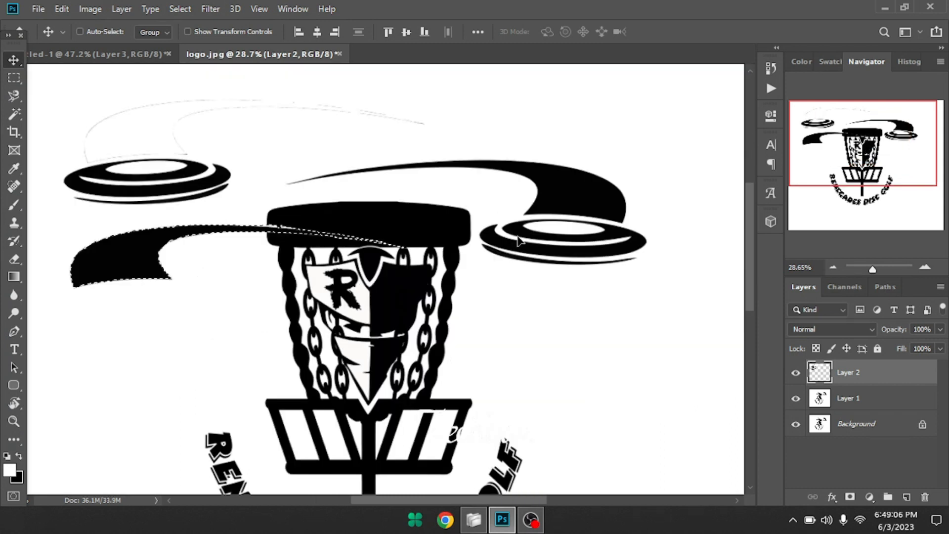
left_click_drag(144, 261, 266, 299)
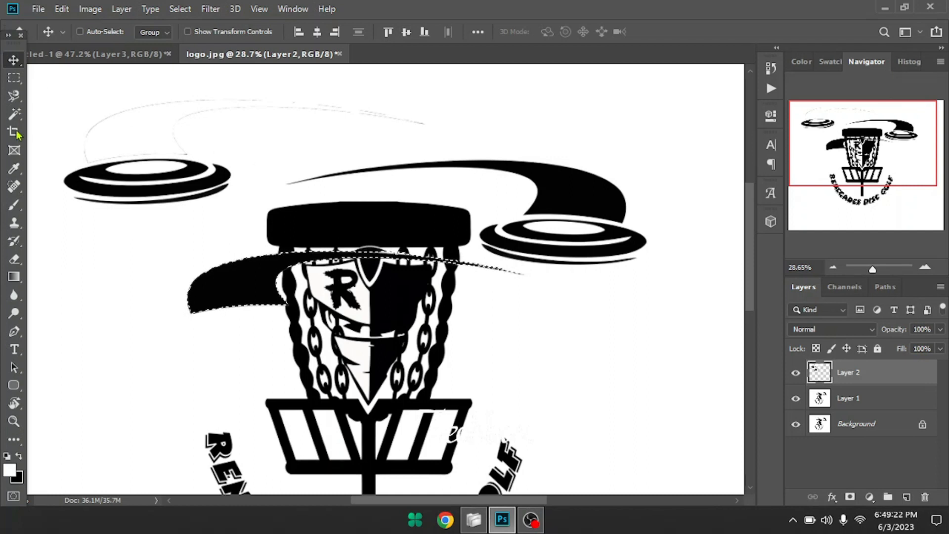
left_click(15, 95)
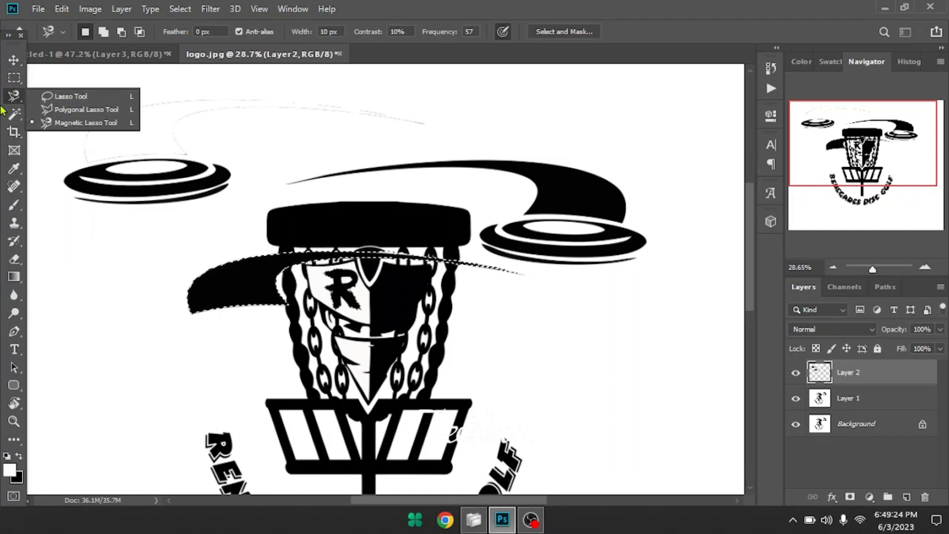